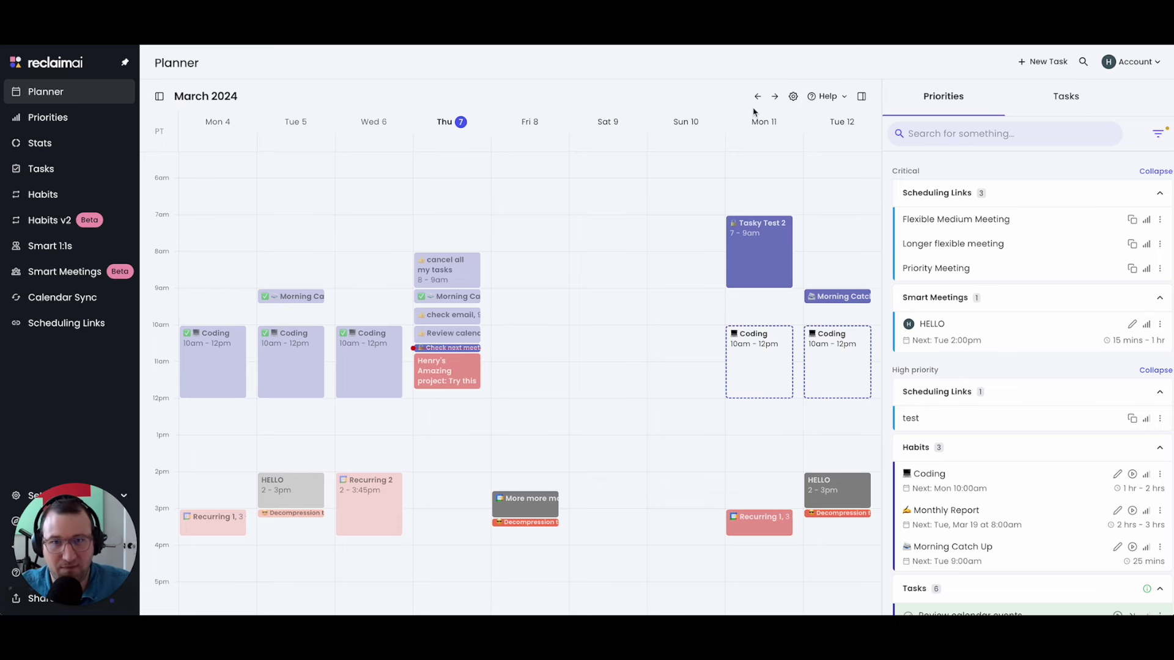
Open the planner view settings and choose the rolling 5 Days range
left_click(794, 98)
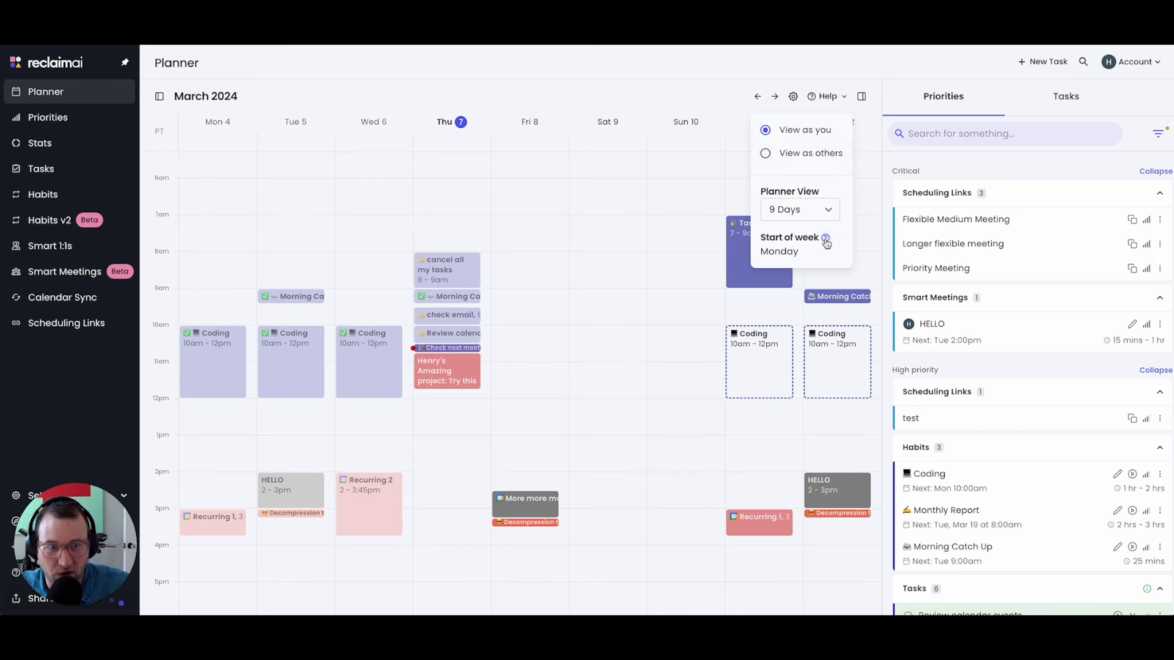
mouse_move(826, 243)
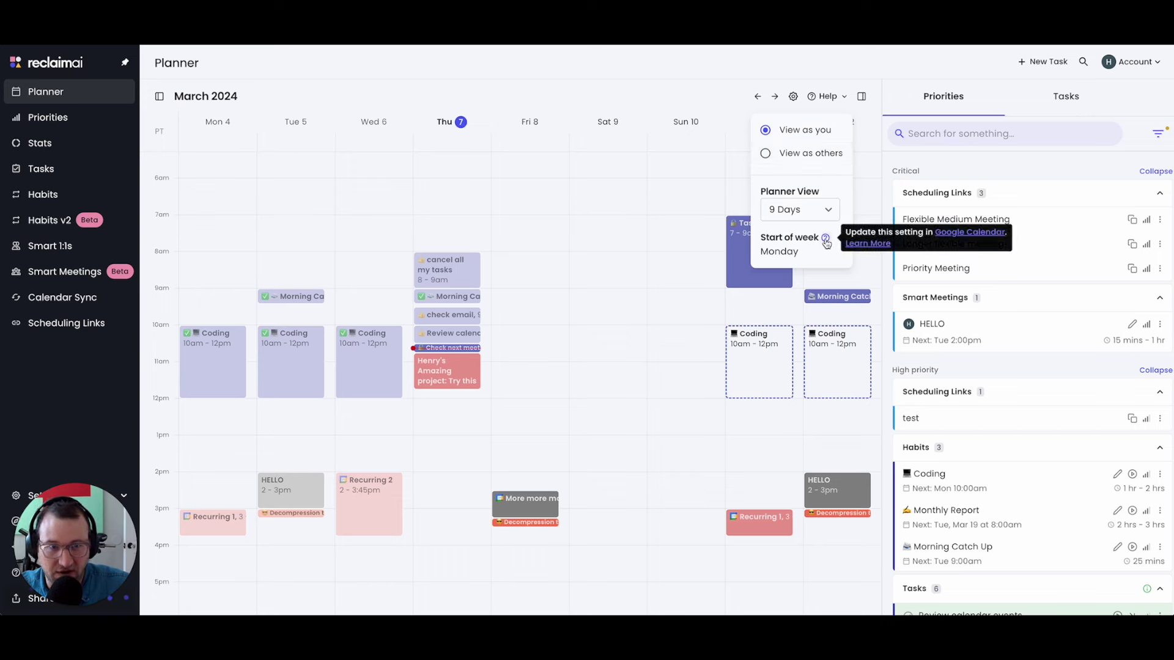
left_click(784, 221)
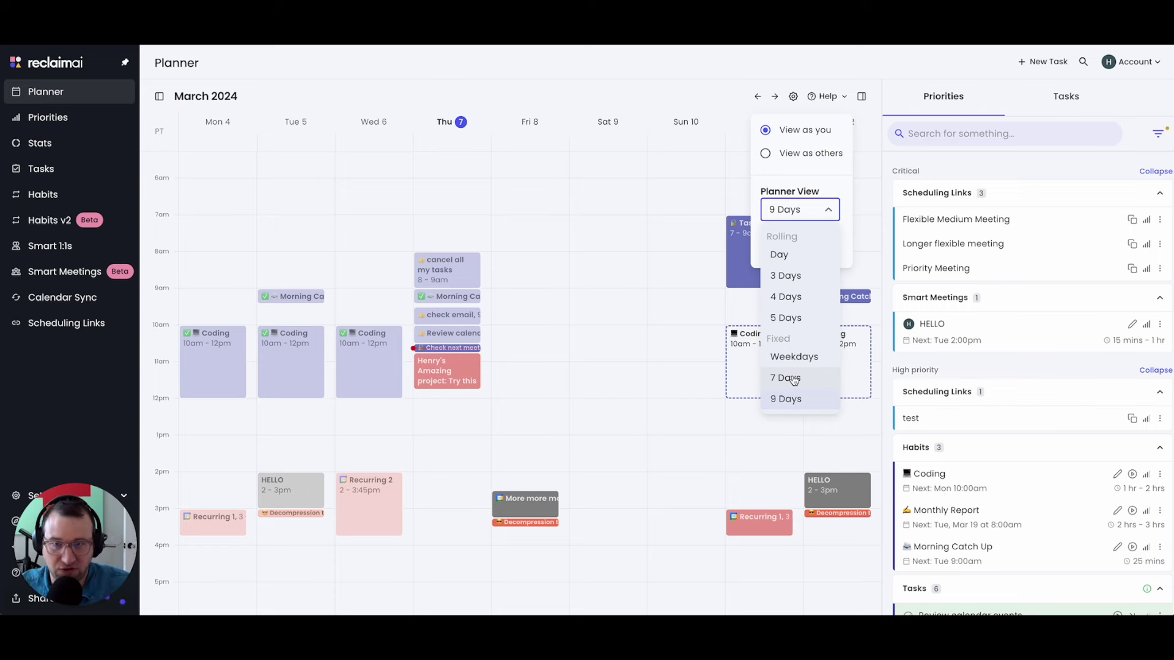
left_click(787, 318)
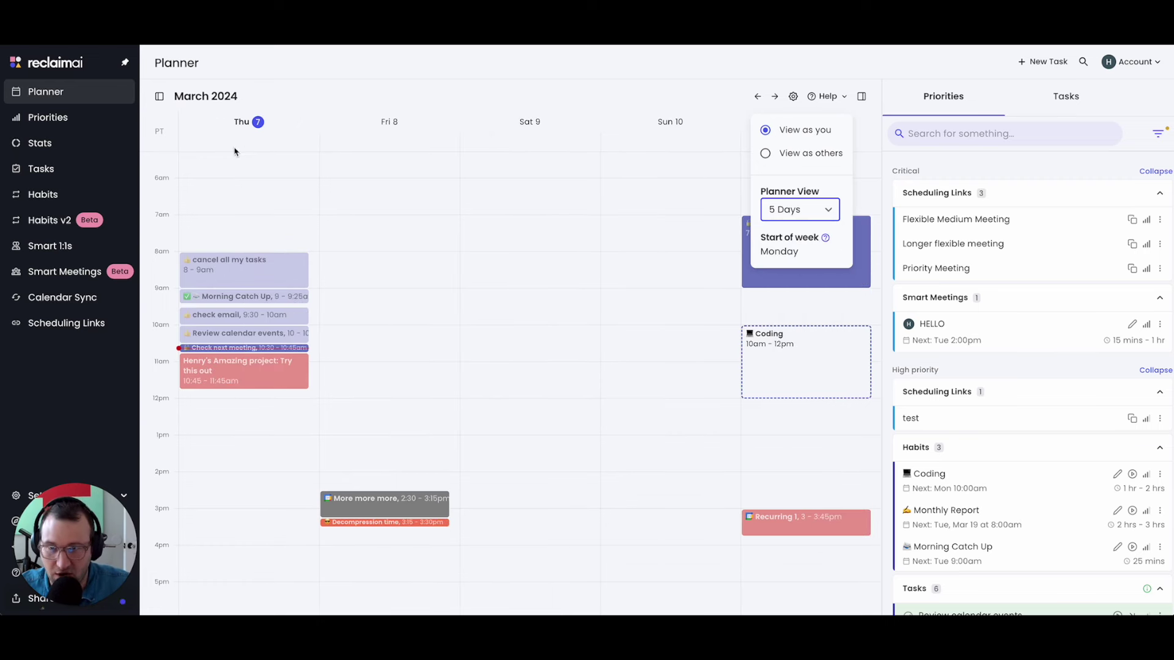
Switch the planner range to 4 Days, then to Weekdays only (Mon 4–Fri 8)
left_click(806, 209)
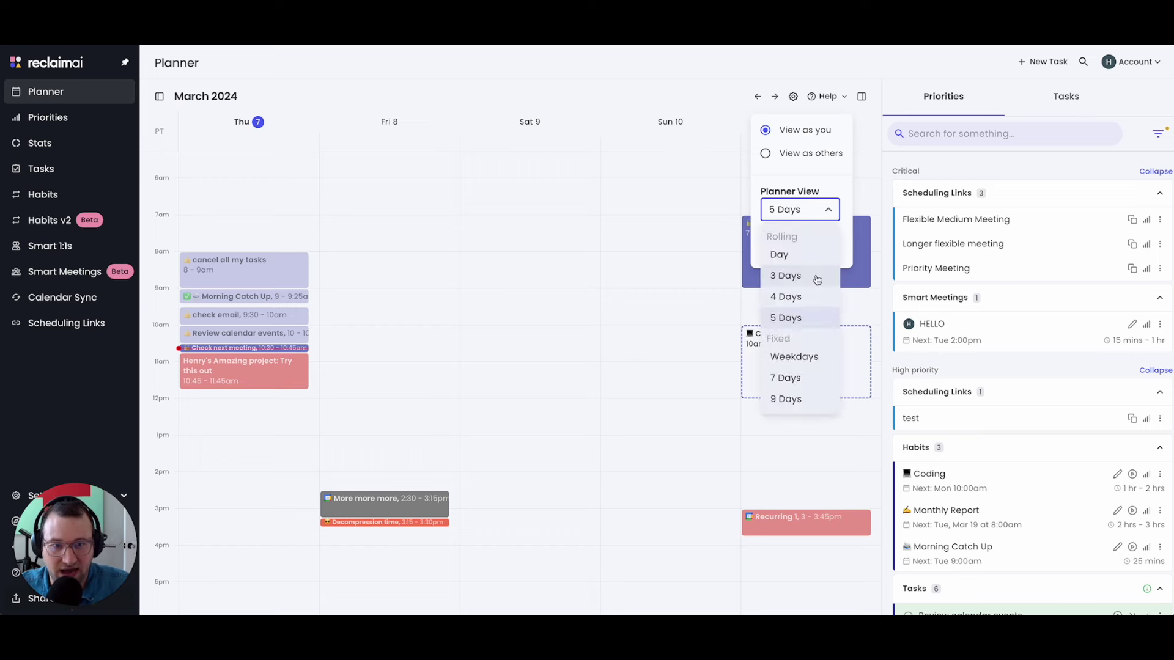
left_click(794, 303)
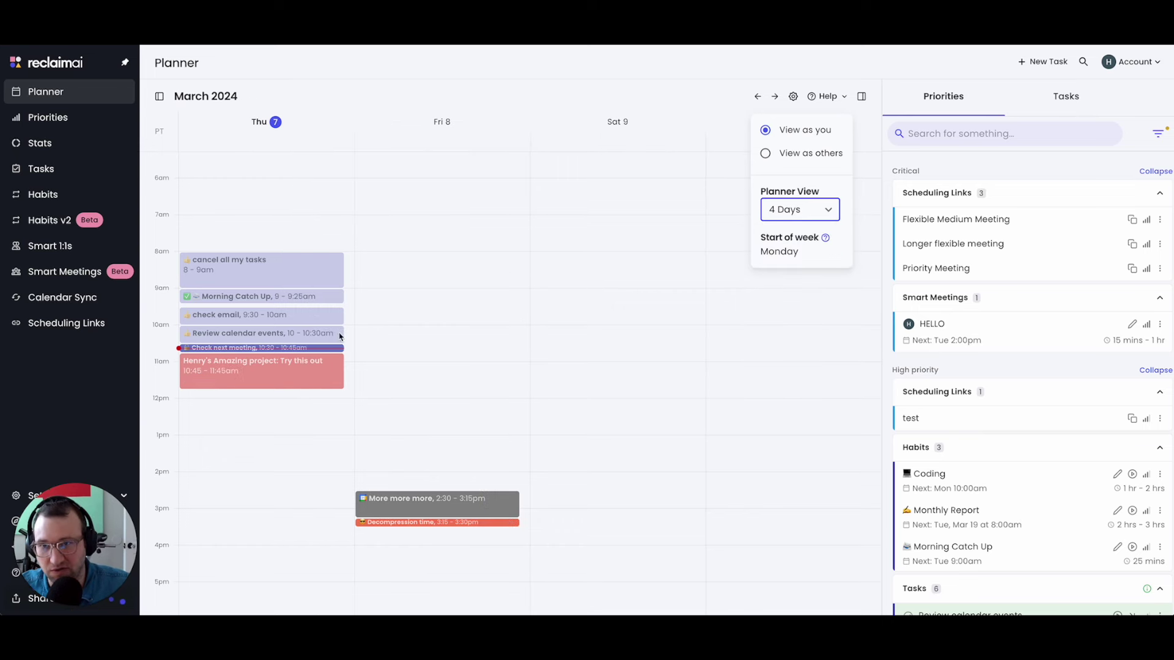
left_click(787, 214)
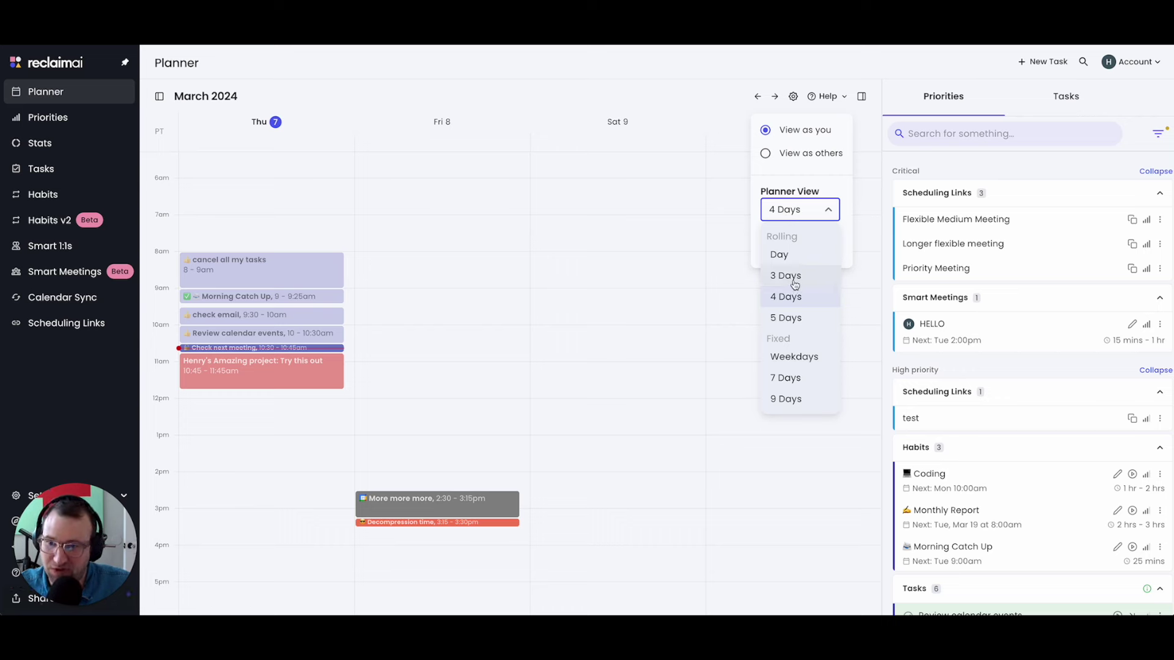
left_click(800, 364)
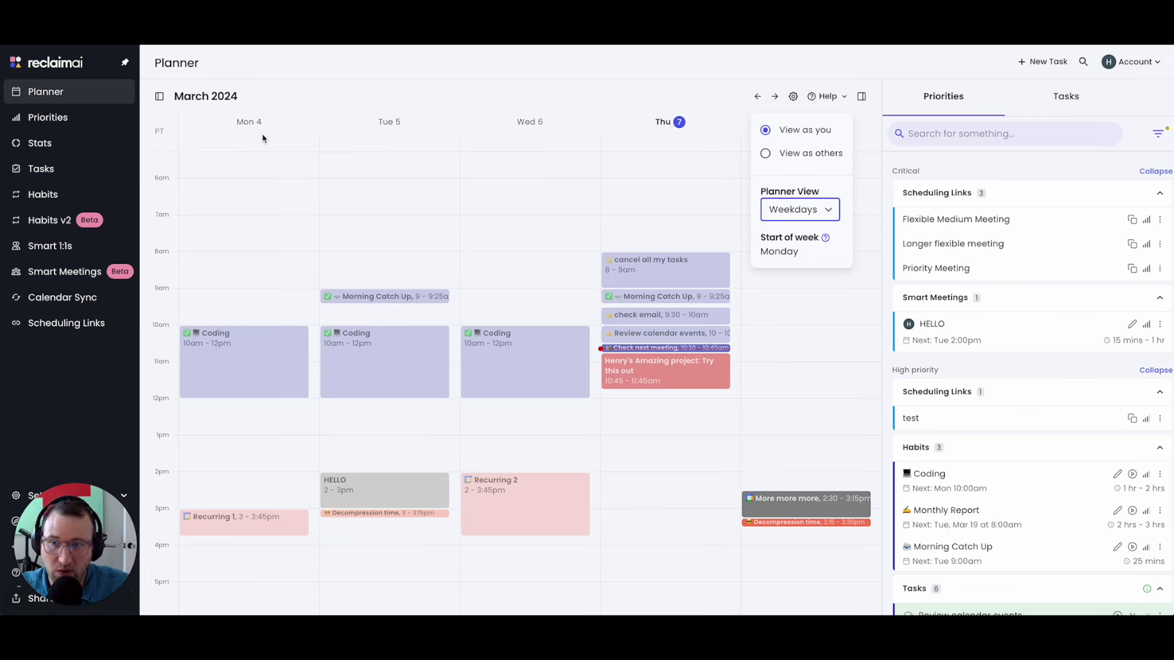
Switch the planner to the fixed 7 Days view and close the settings
left_click(621, 76)
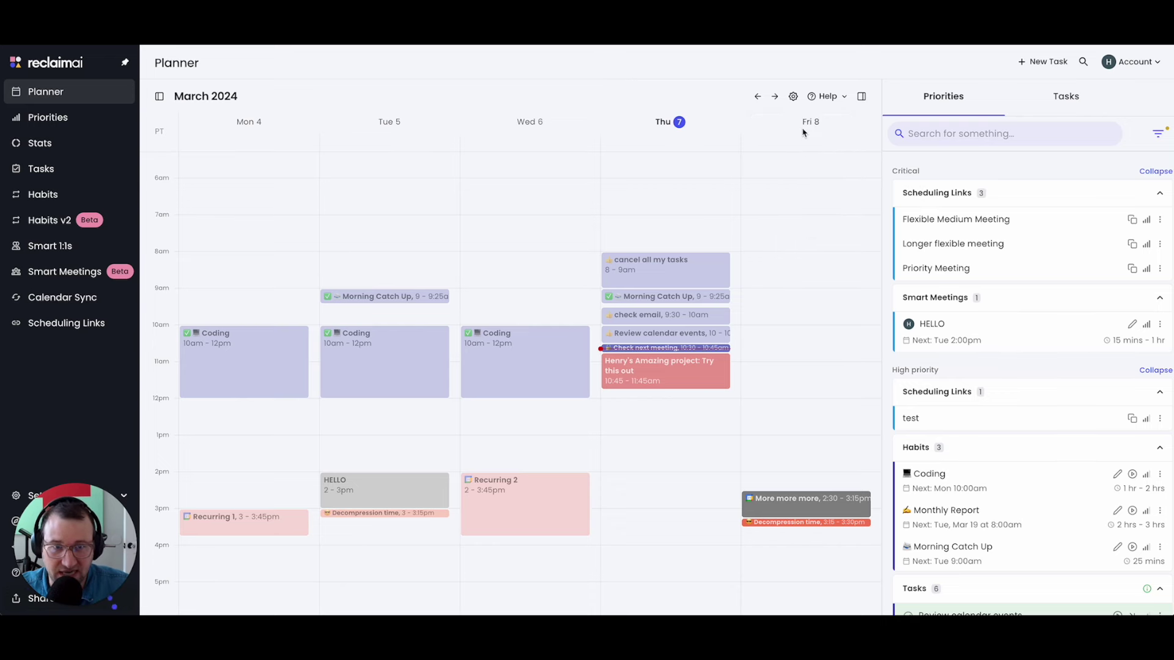
left_click(793, 97)
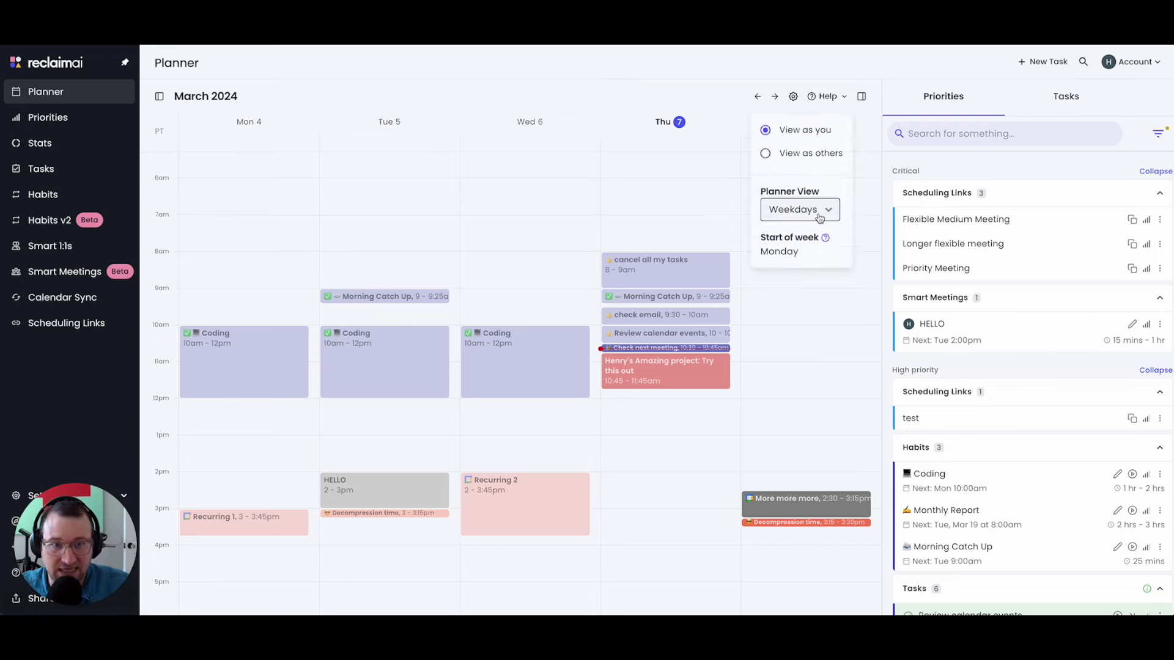
left_click(800, 209)
left_click(800, 379)
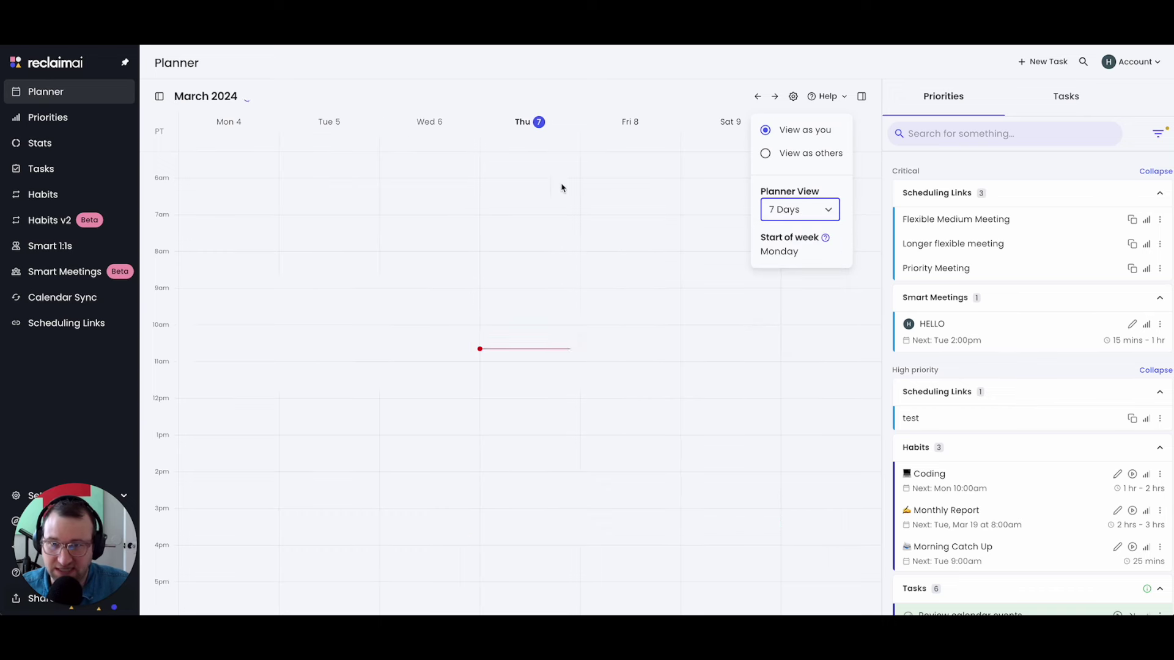
left_click(515, 65)
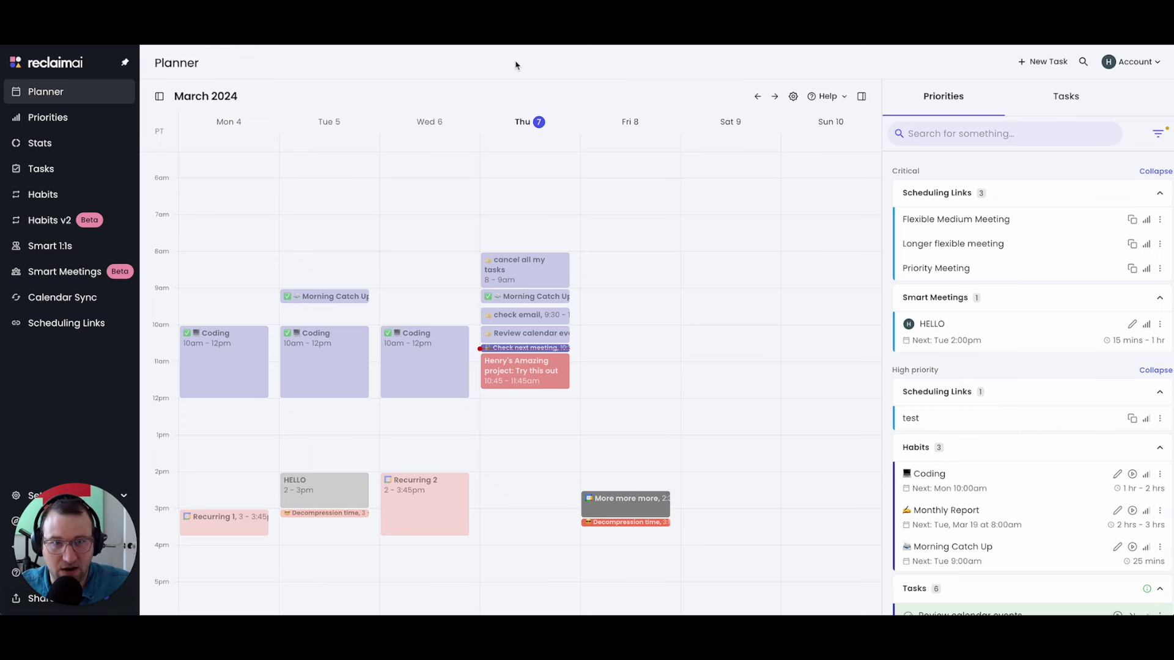
Set the planner back to 9 Days, Mon 4 through Tue 12, and close the settings
left_click(793, 97)
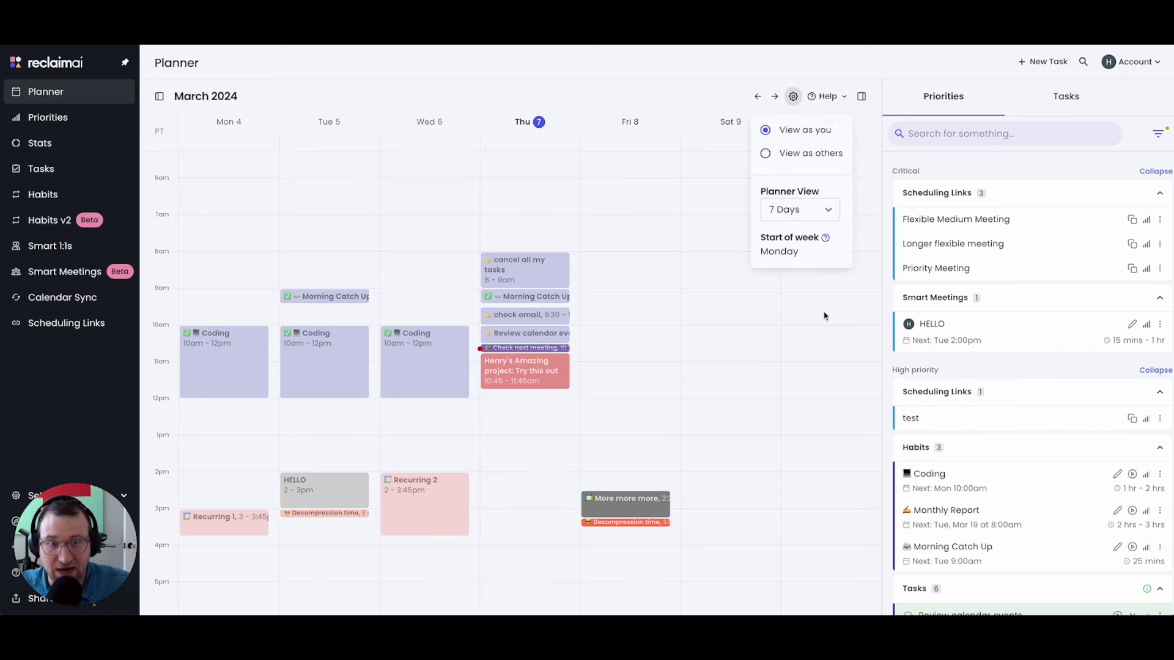
left_click(808, 209)
left_click(784, 397)
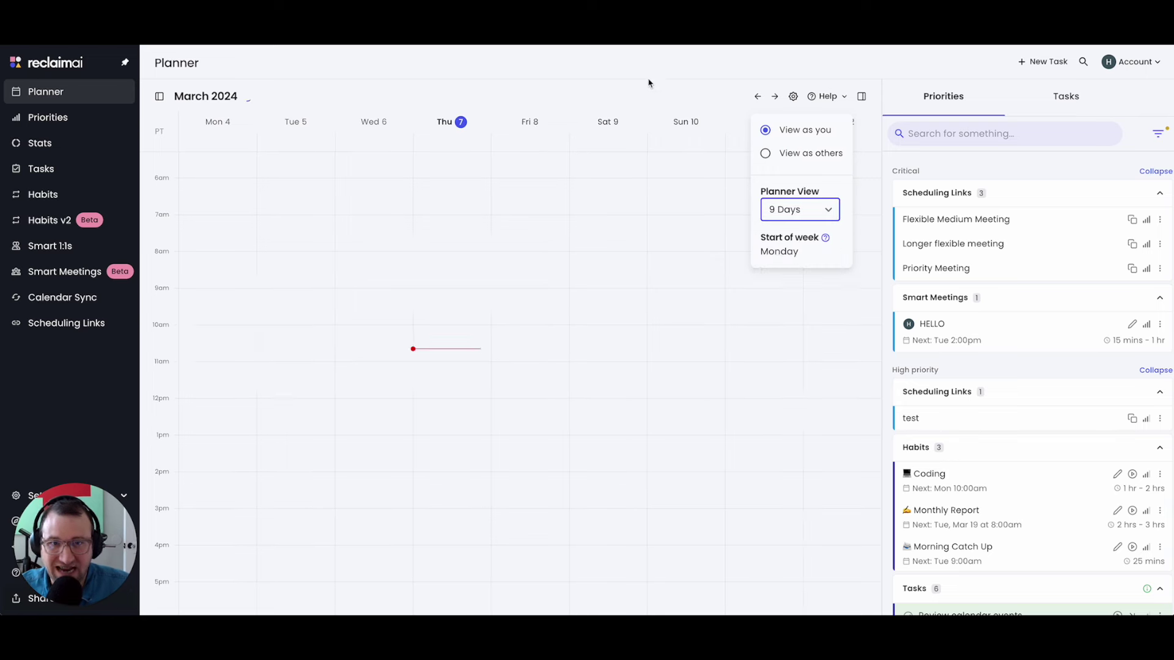
left_click(653, 71)
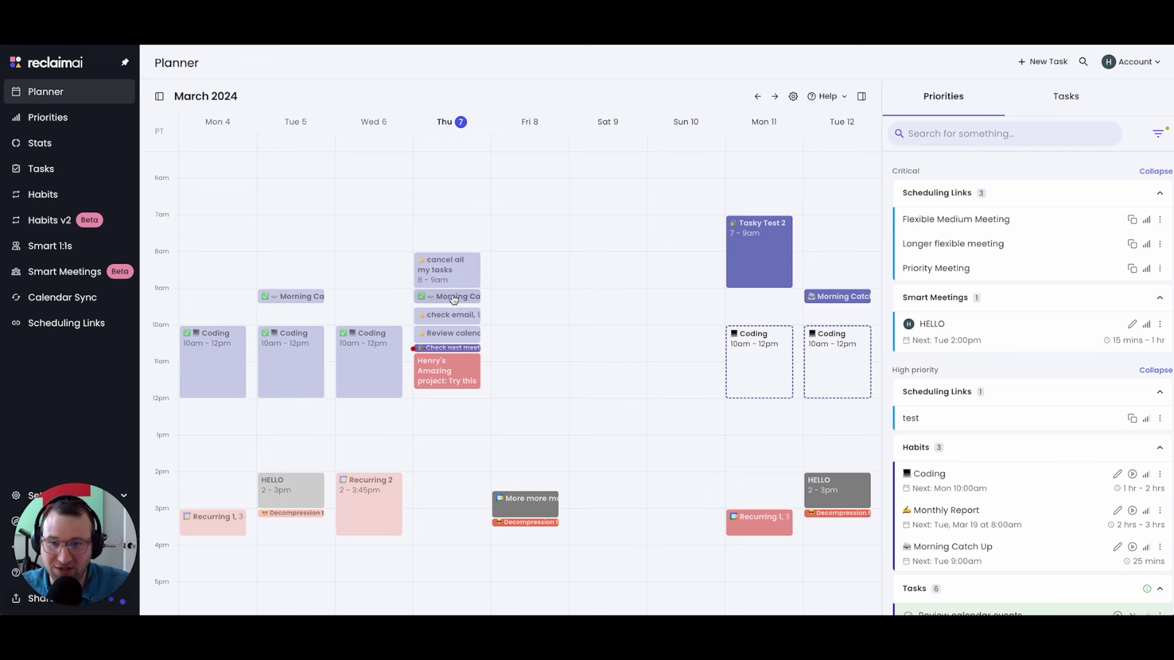
Move the 'cancel all my tasks' event from Thursday 8am to Tuesday 12, 7–8am
left_click_drag(452, 275, 831, 265)
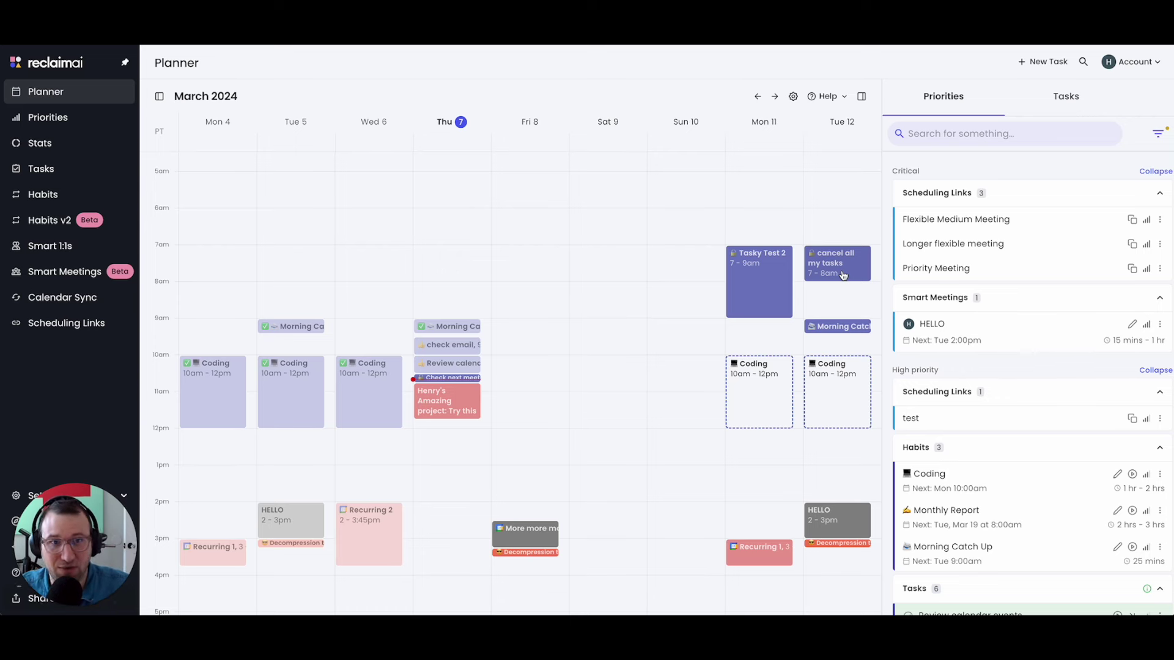
left_click(793, 96)
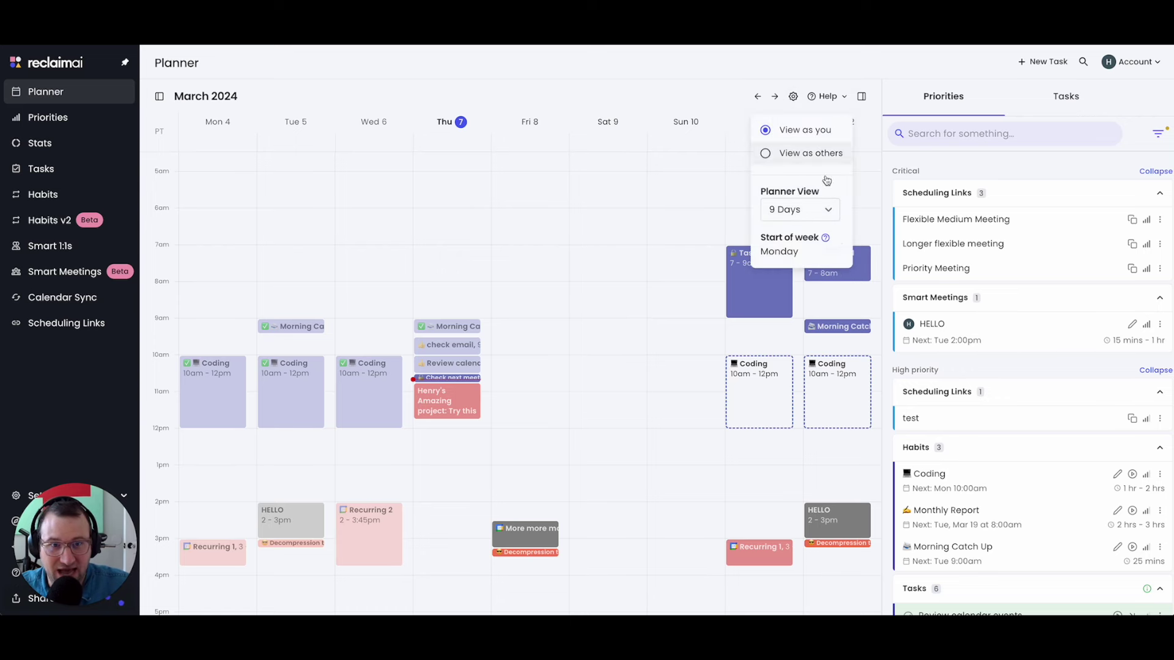
left_click(816, 211)
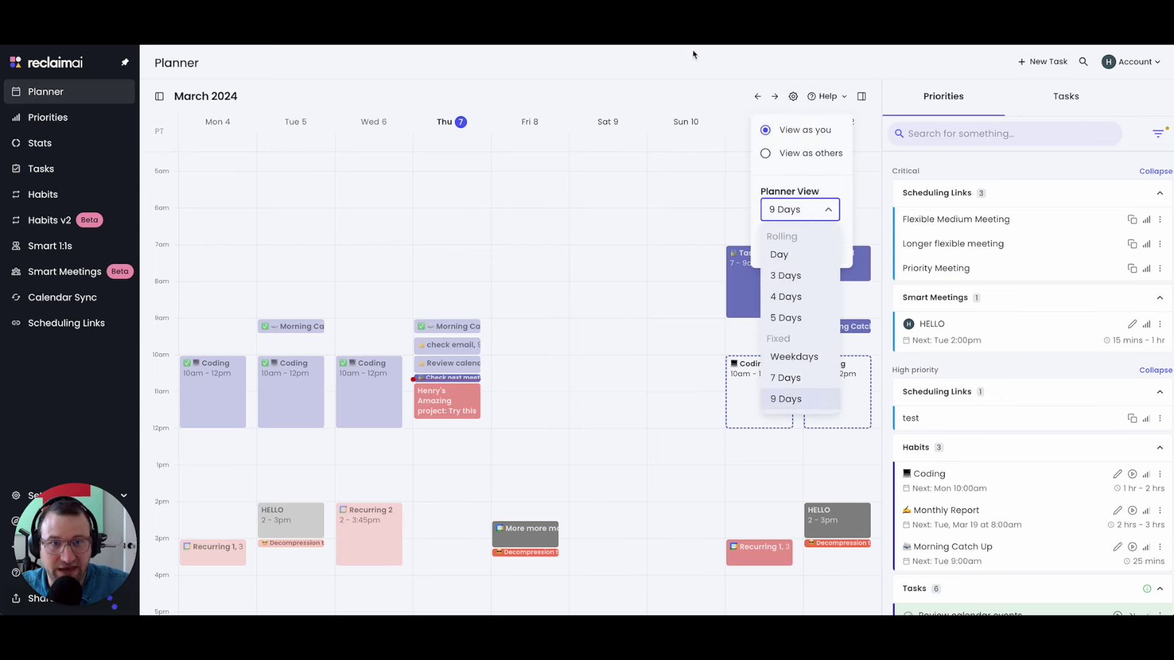
left_click(696, 72)
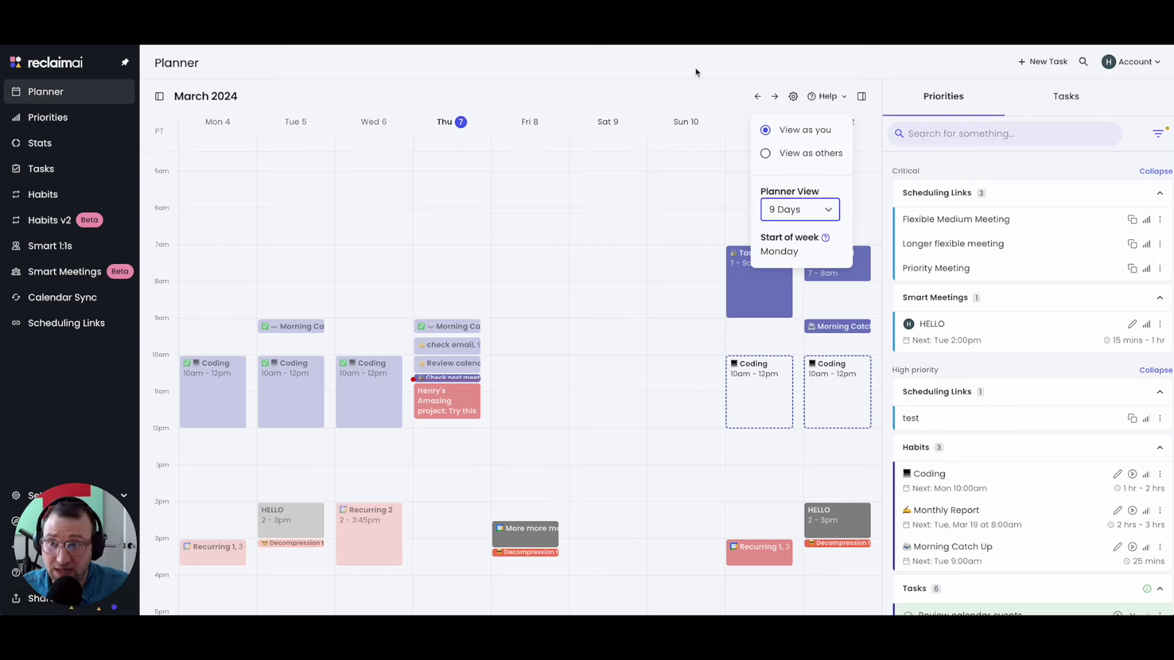
left_click(696, 72)
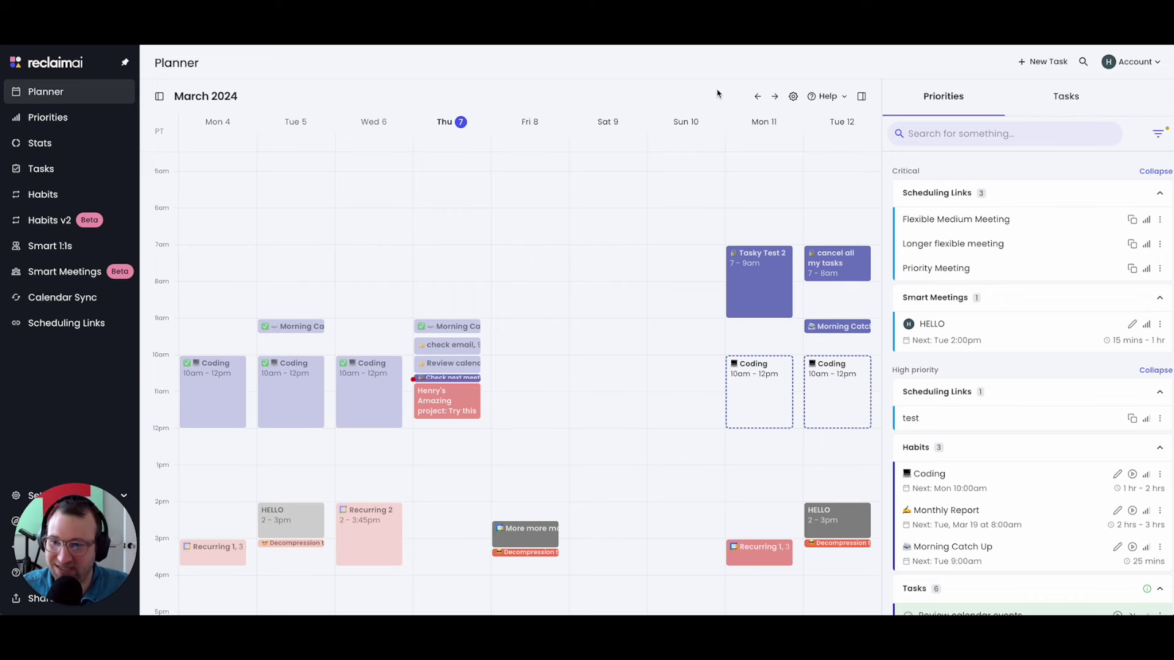
scroll(526, 379, "down", 1)
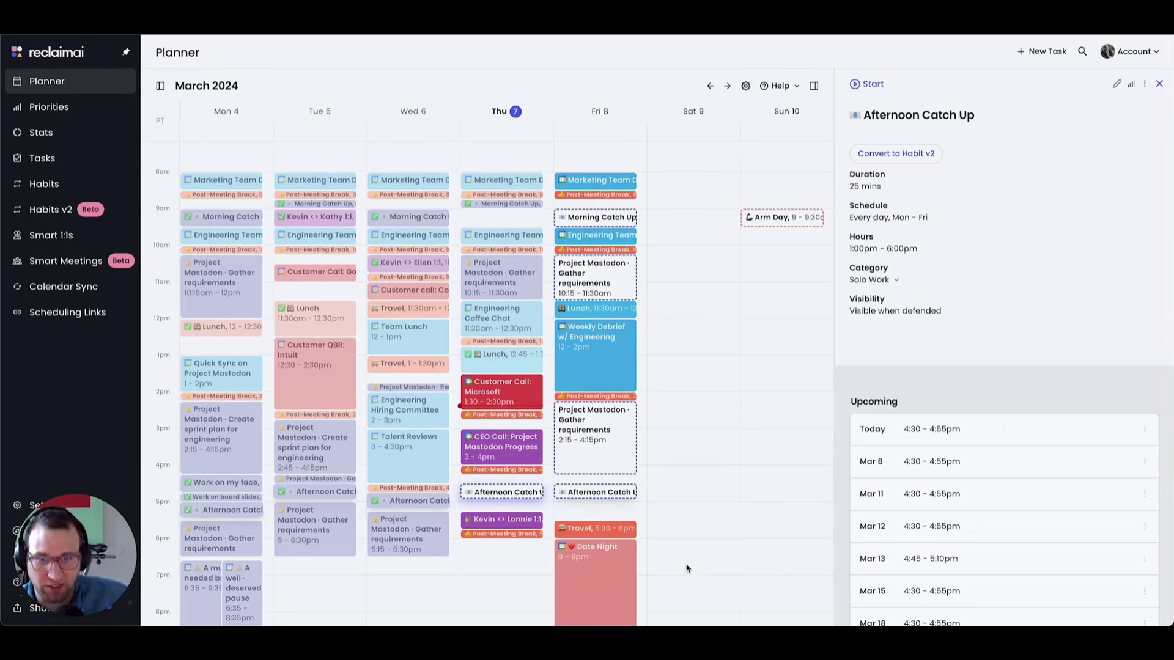
Send Friday's Project Mastodon · Gather requirements block to Up Next and open its task details
right_click(588, 281)
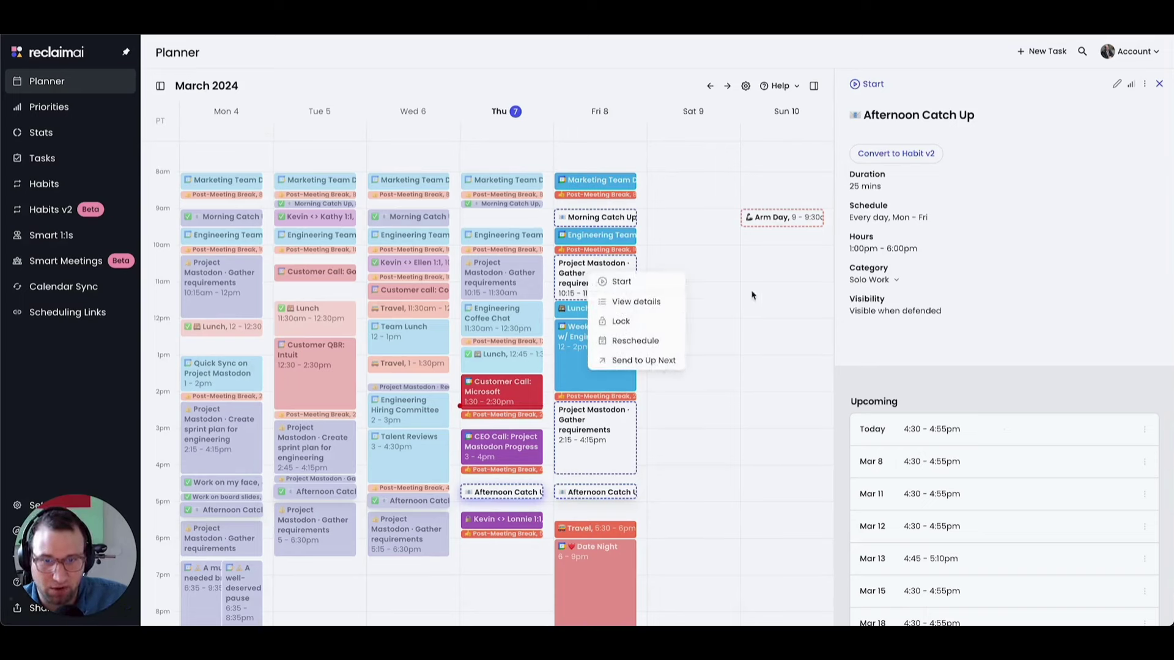
left_click(704, 238)
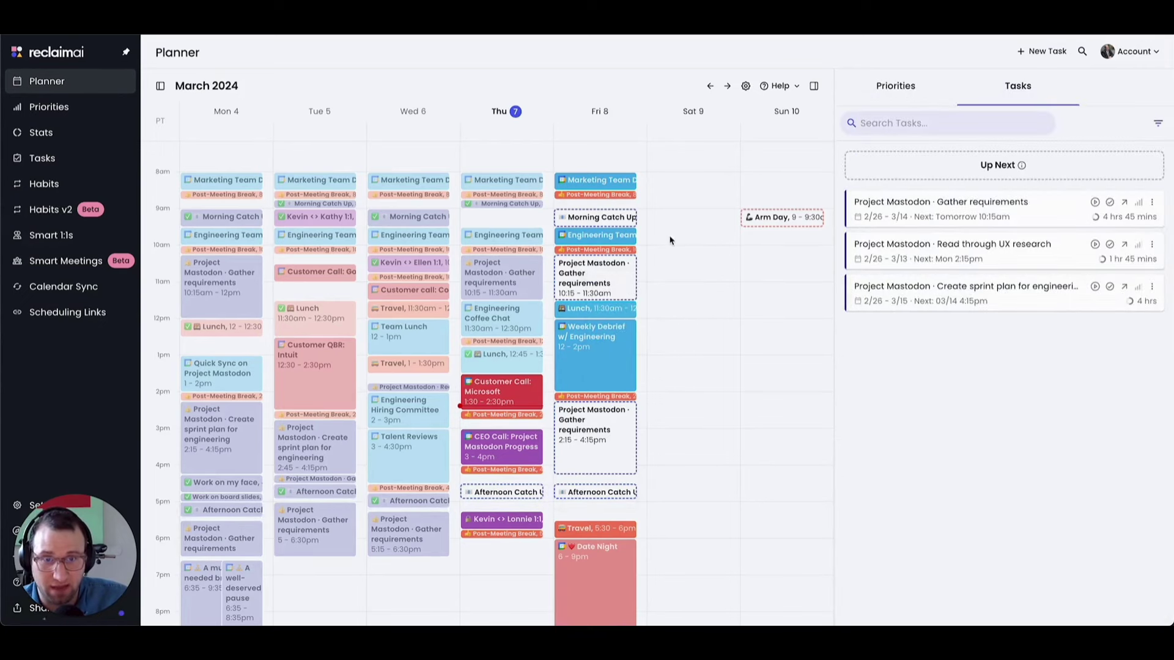
left_click(621, 277)
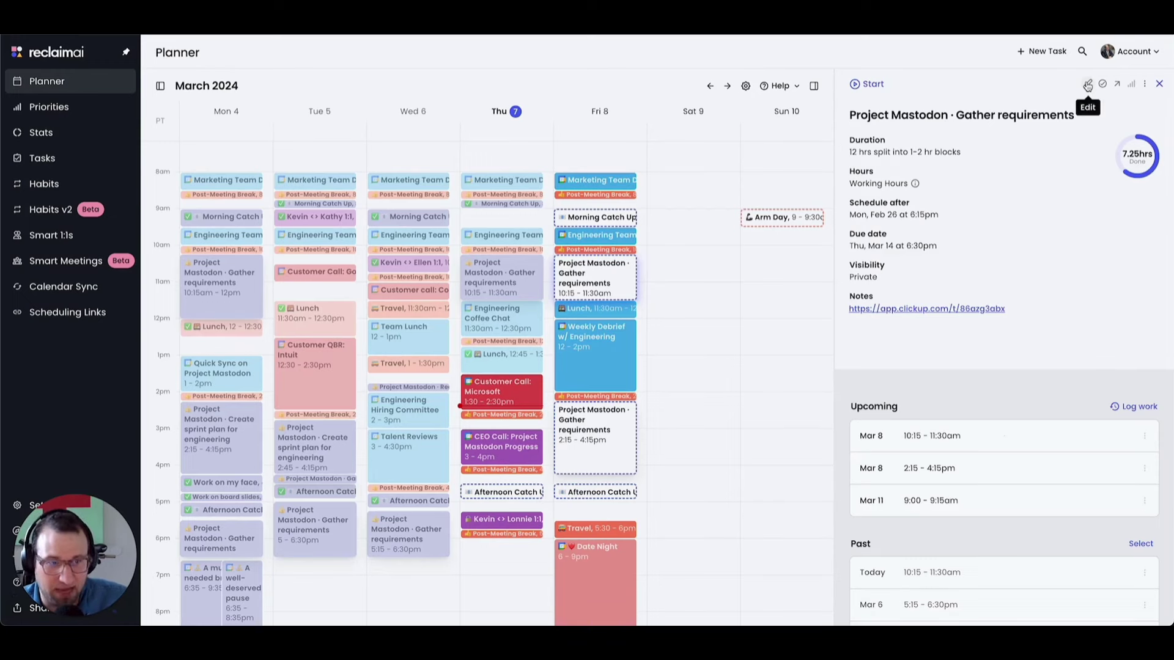
Open the Gather requirements task's edit form and locate its duration settings
left_click(1087, 86)
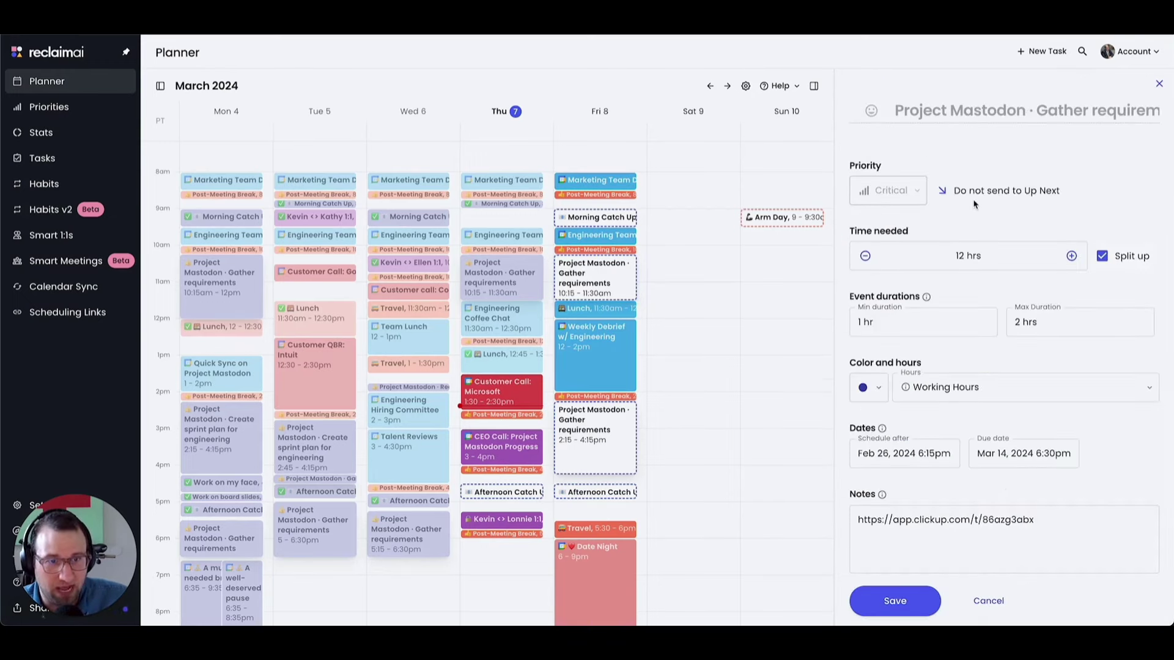
scroll(974, 201, "down", 2)
scroll(973, 201, "down", 3)
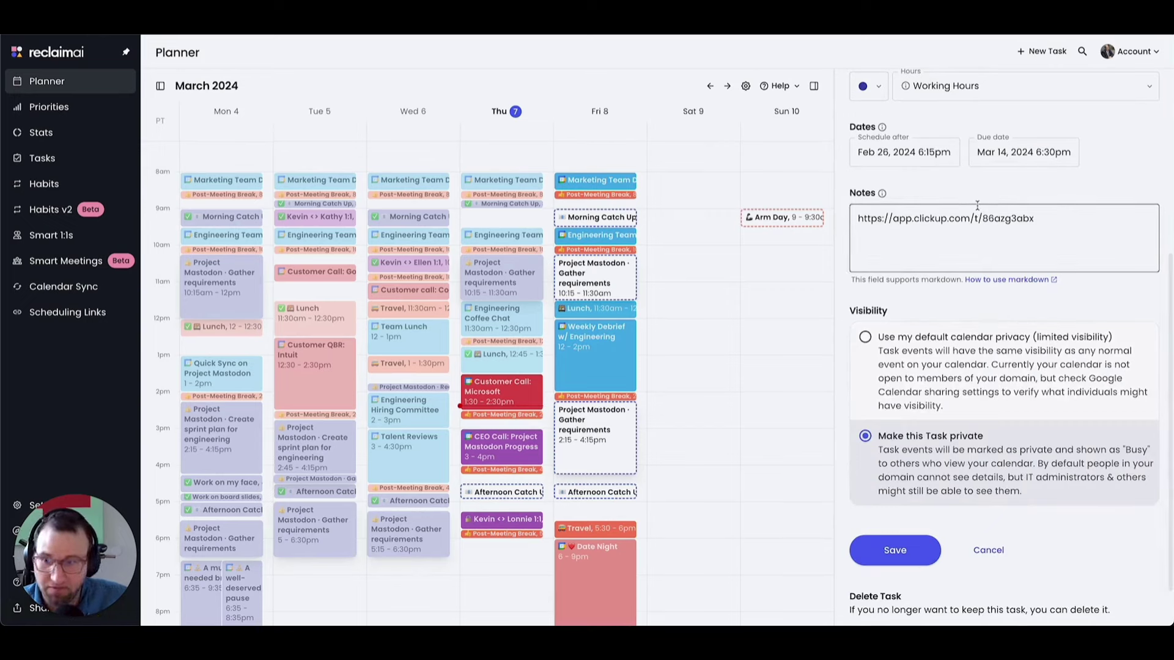
scroll(978, 209, "up", 1)
scroll(979, 210, "up", 2)
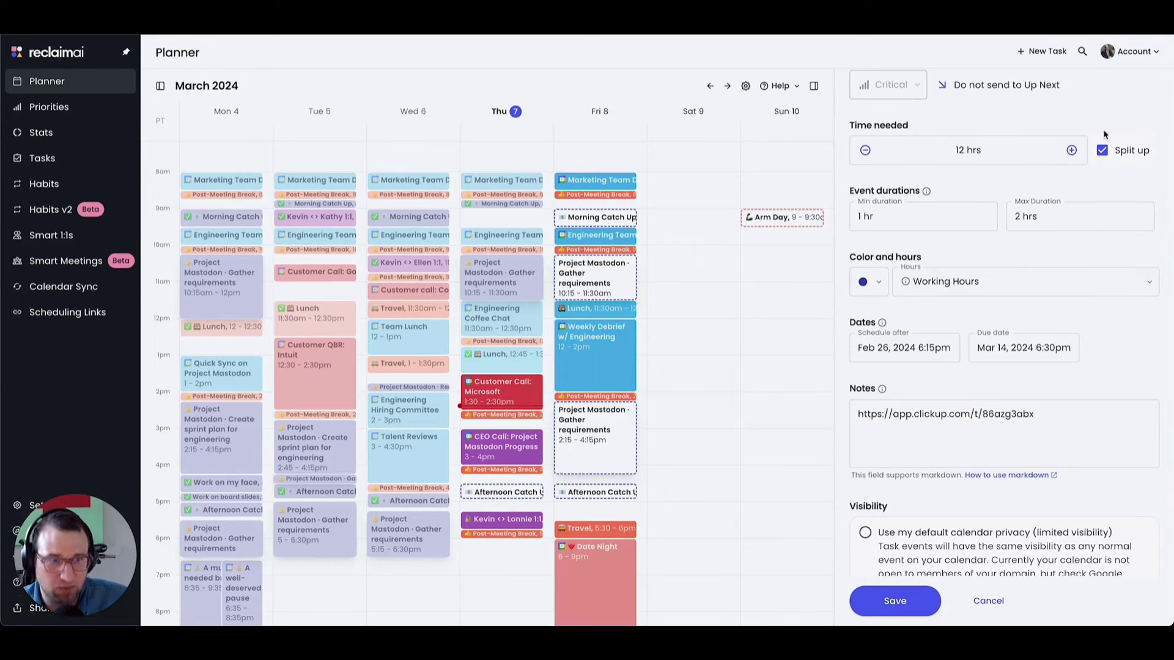
scroll(992, 288, "up", 2)
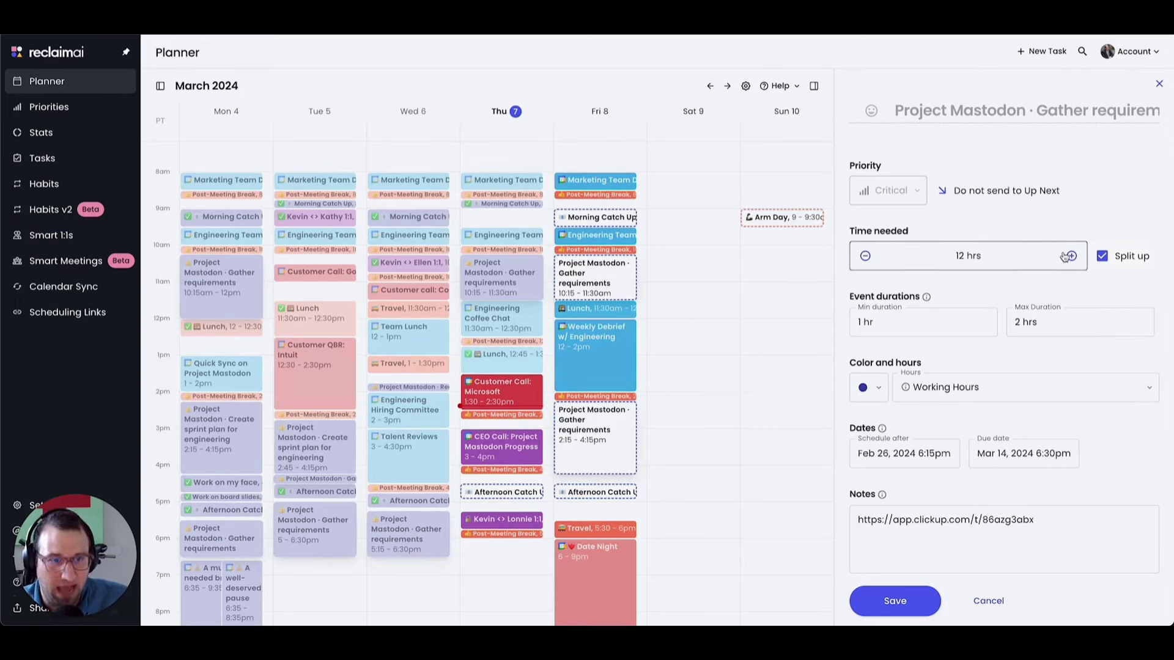
scroll(938, 313, "down", 6)
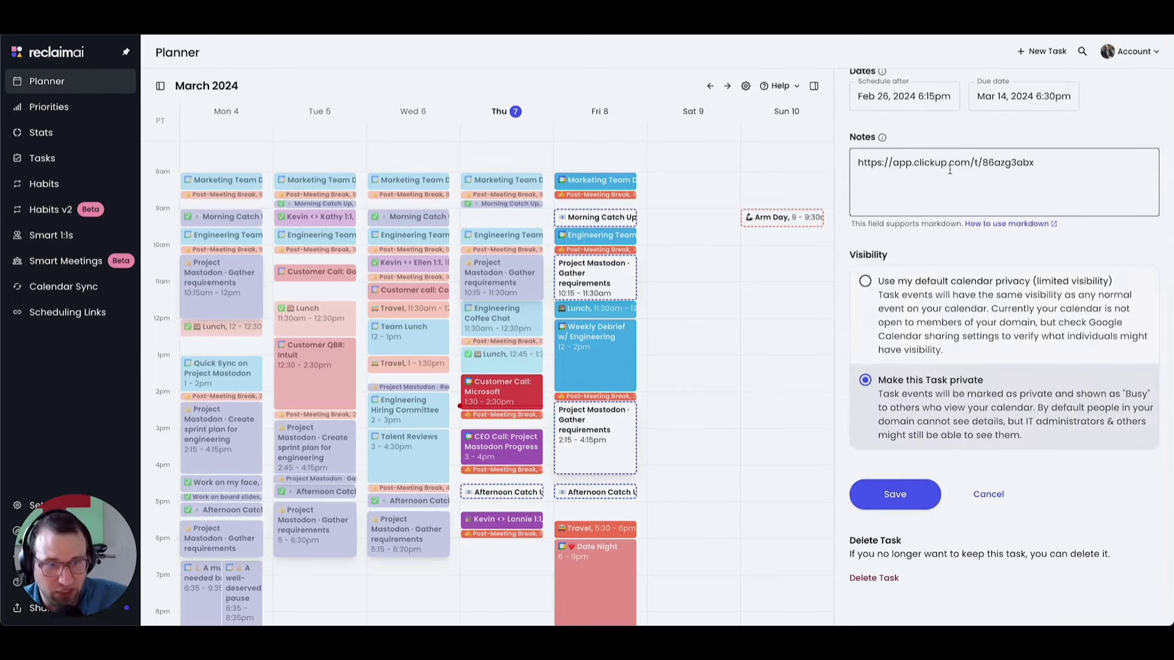
scroll(969, 209, "up", 6)
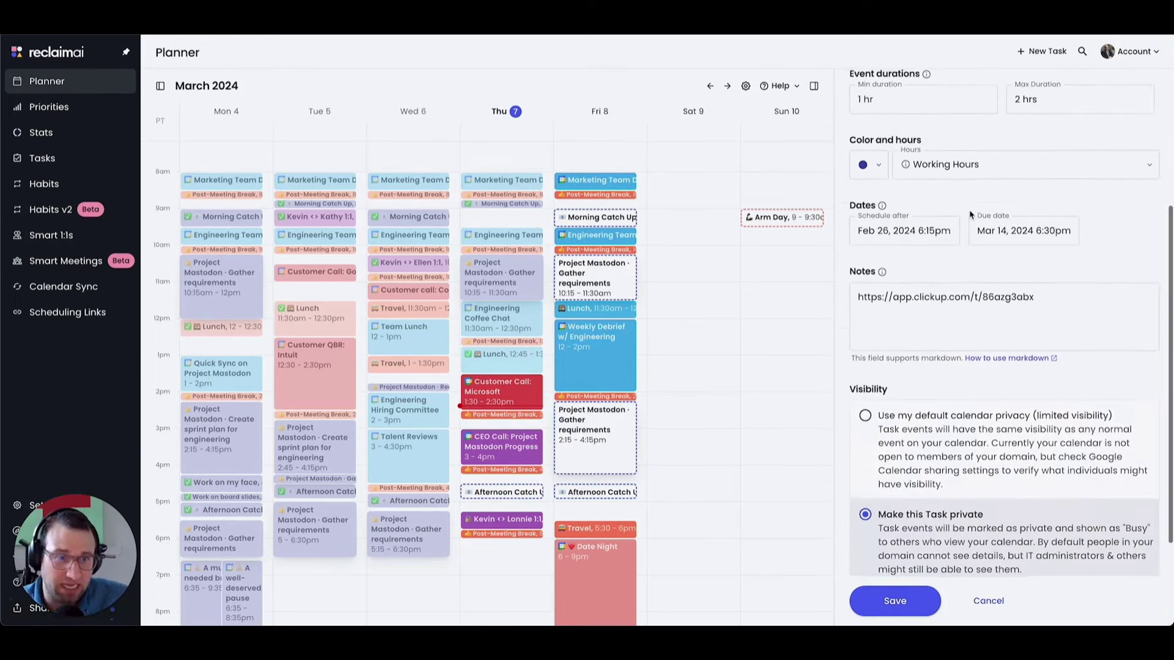
left_click(1072, 244)
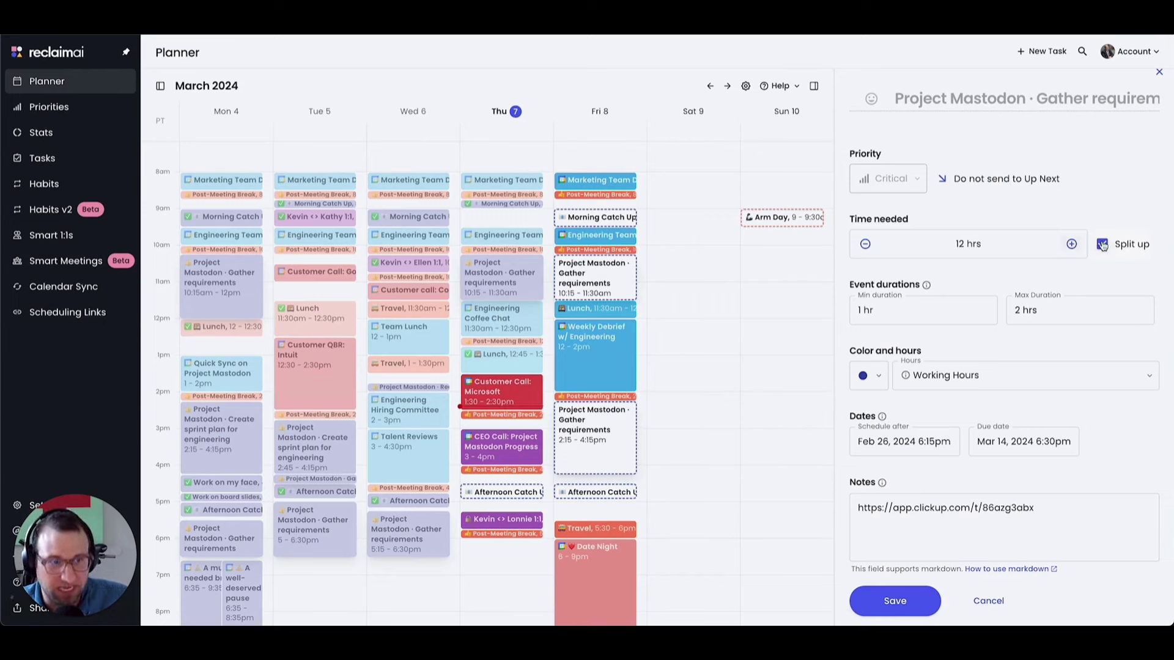
Set the minimum duration to 3 hrs and the maximum to 5 hrs, then save
triple_click(894, 309)
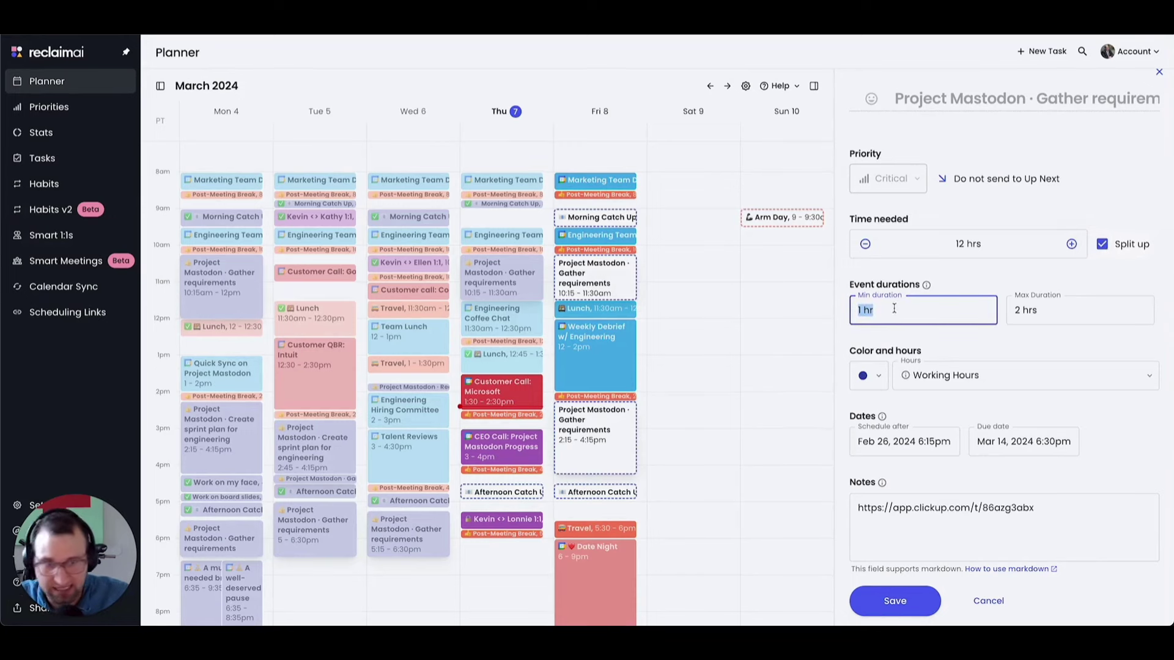
type("3h")
key("Tab")
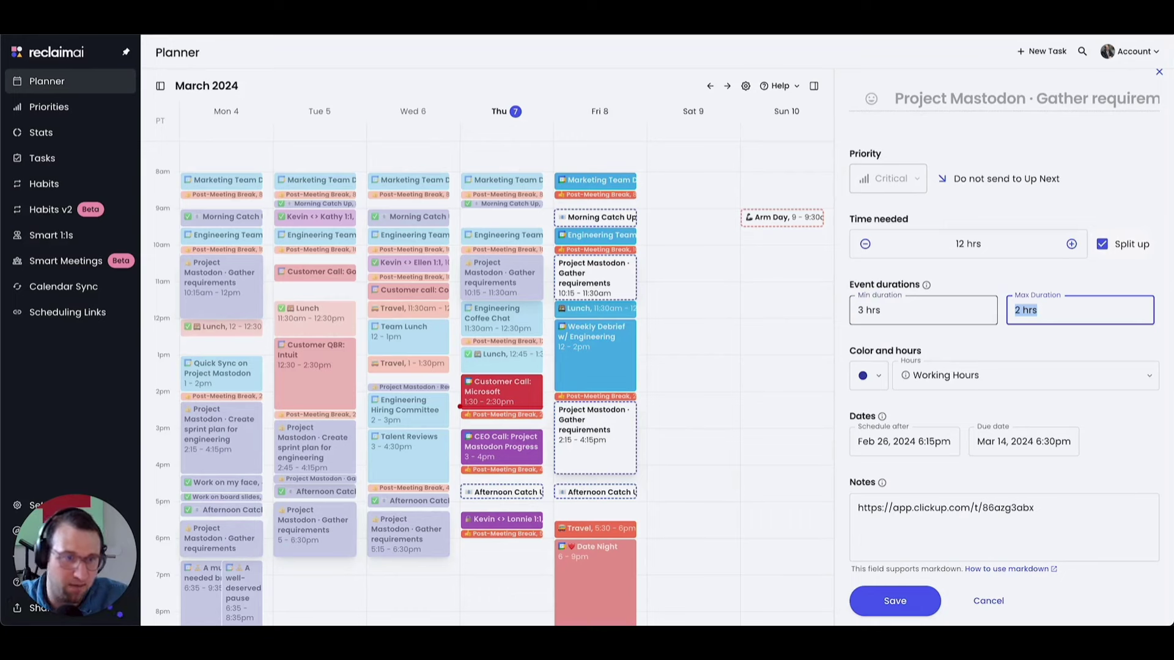
type("5h")
key("Tab")
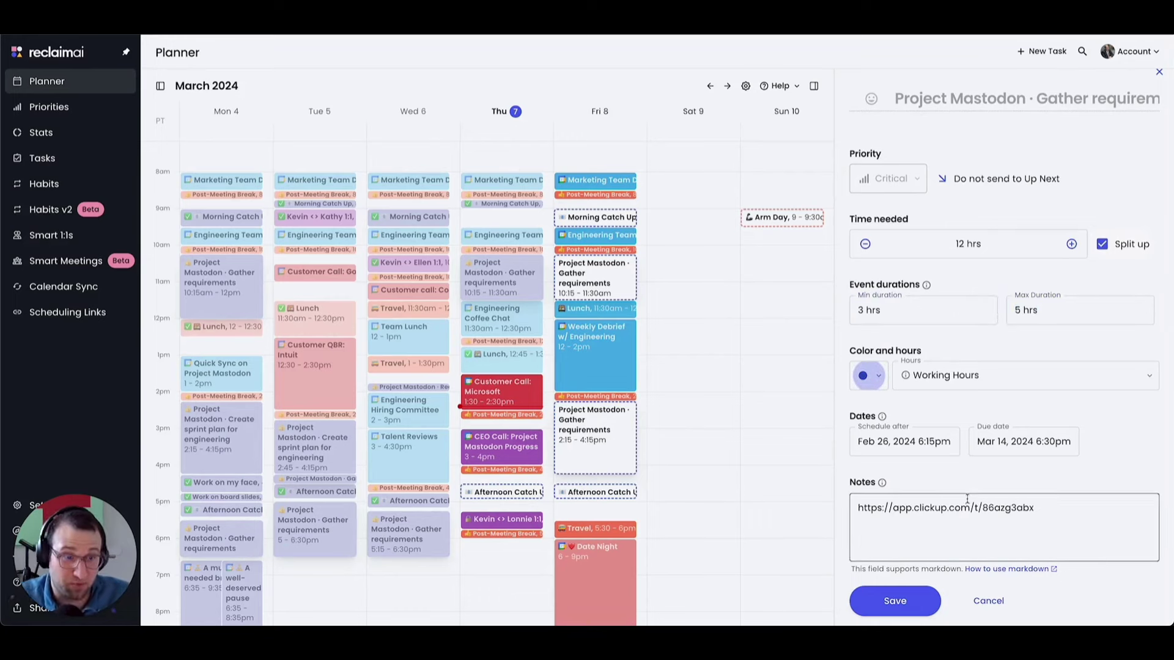
left_click(896, 601)
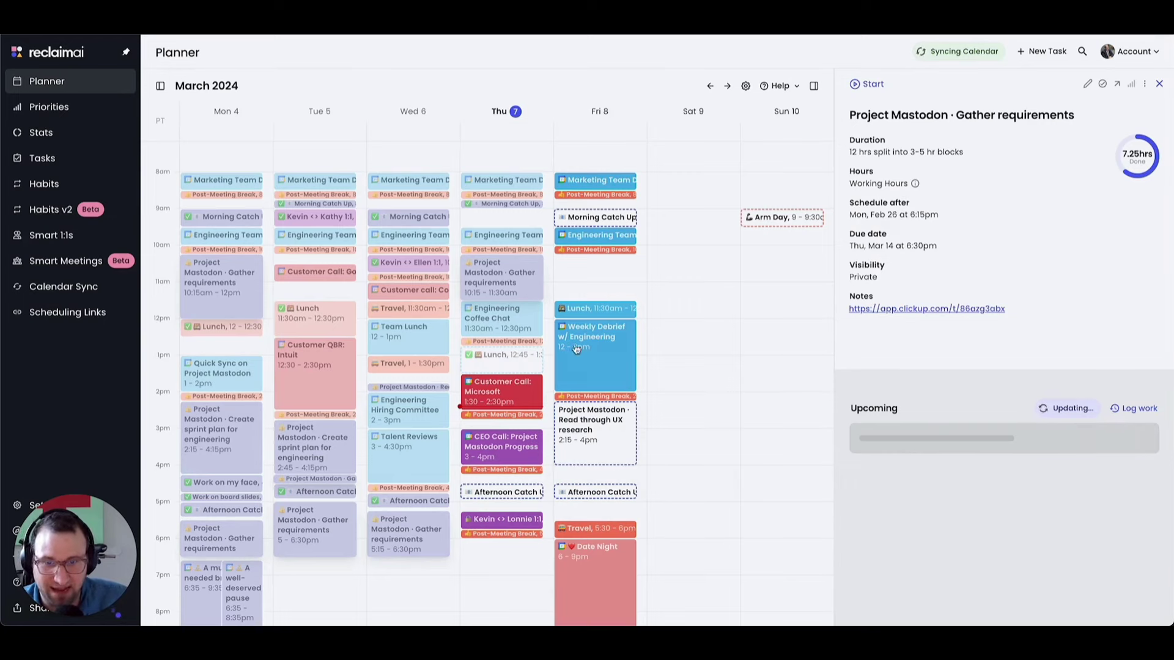
left_click(728, 87)
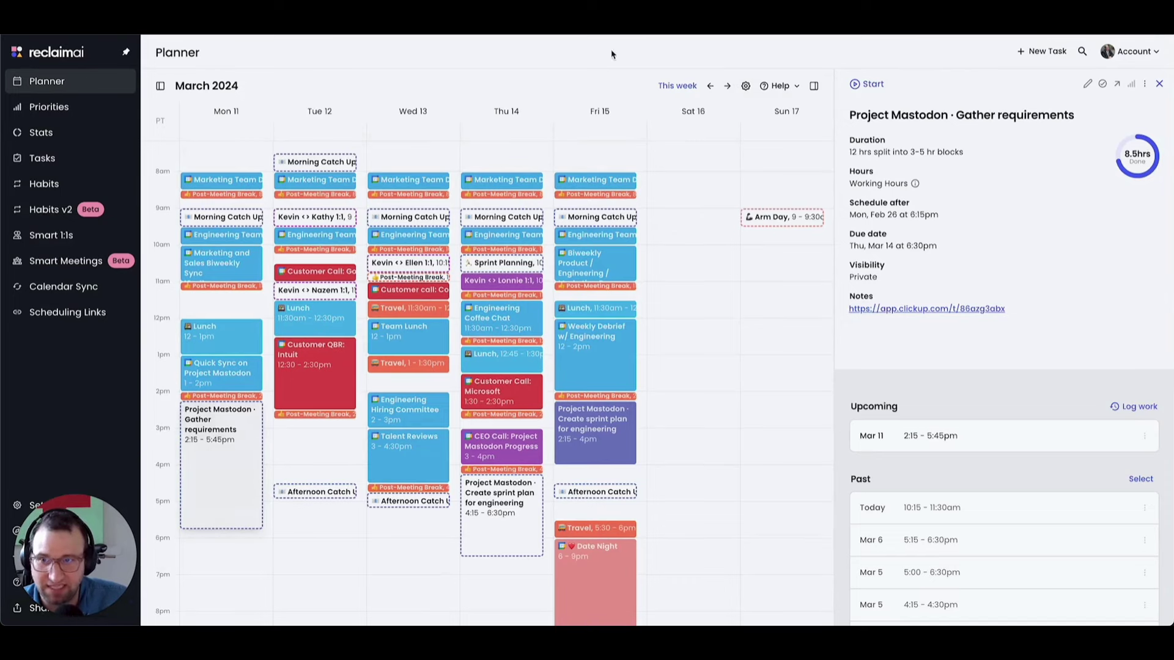
left_click(713, 86)
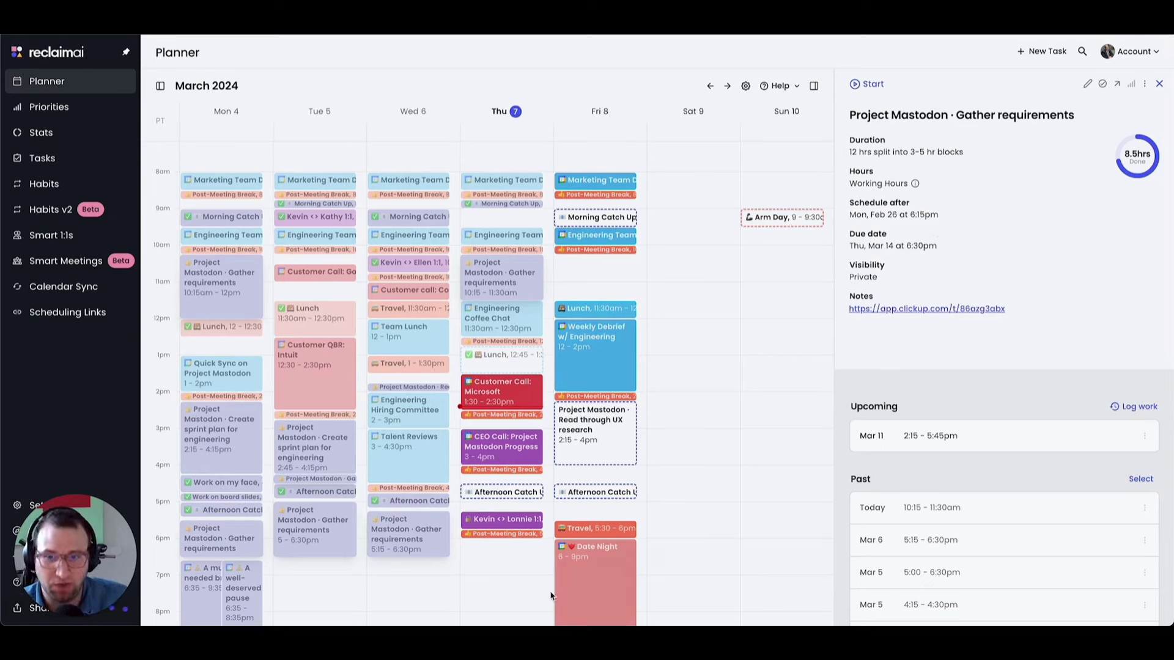
Review the edit form of Thursday's 1:1 meeting and close it without changes
left_click(528, 525)
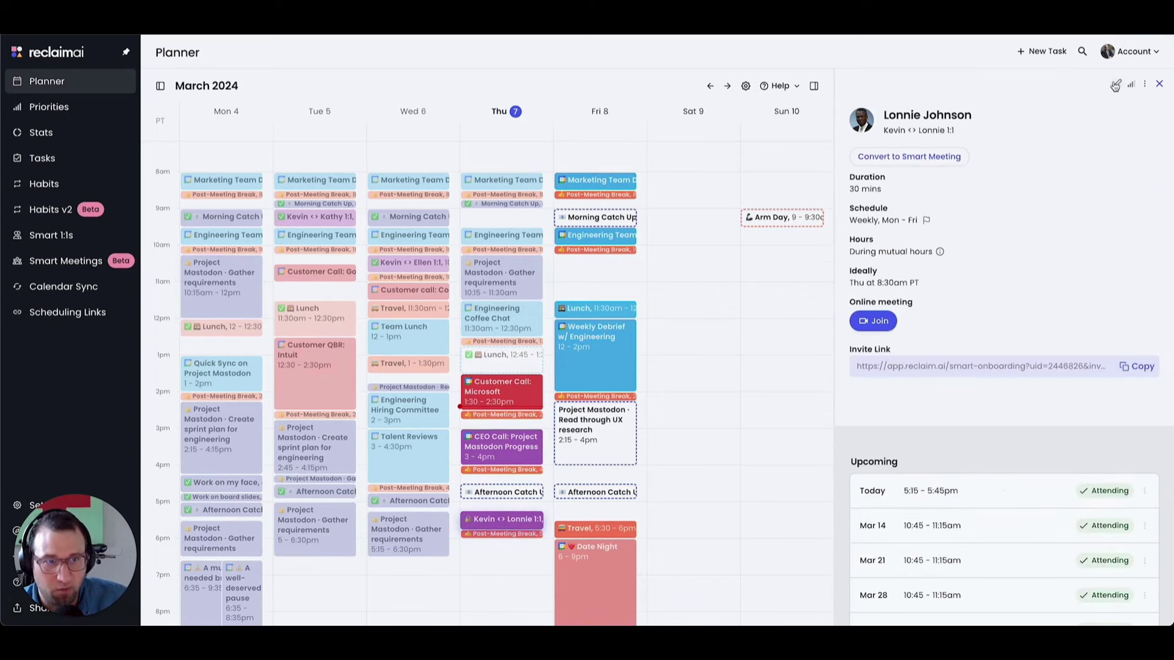
left_click(1116, 86)
scroll(985, 371, "down", 8)
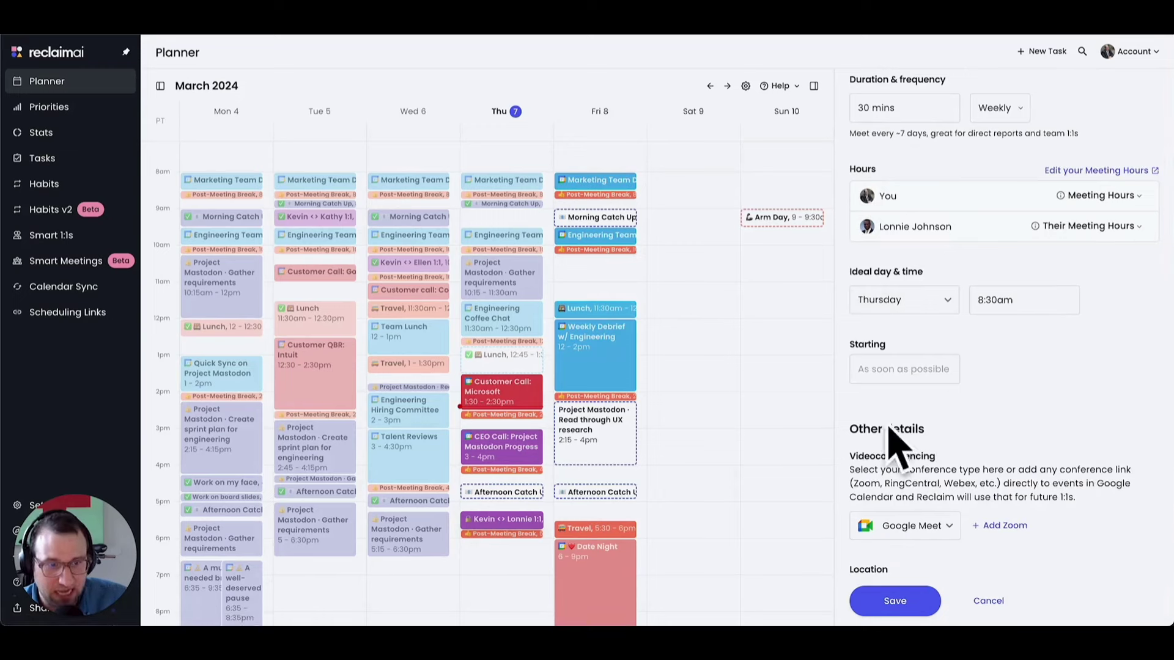
scroll(963, 449, "down", 2)
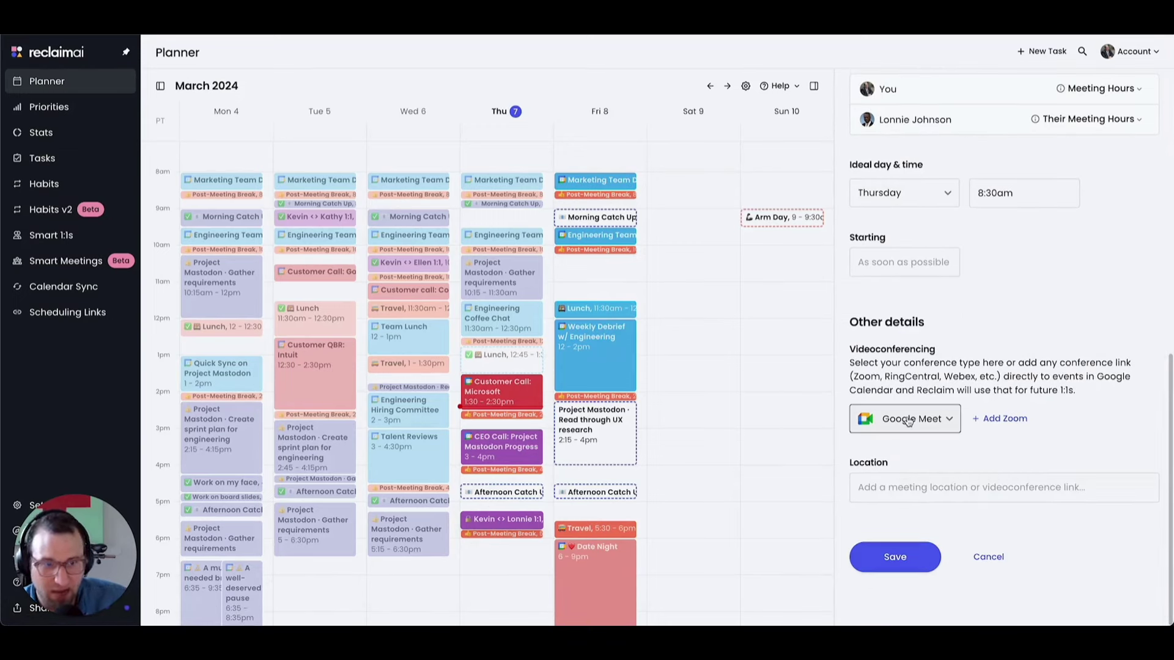
scroll(918, 483, "up", 10)
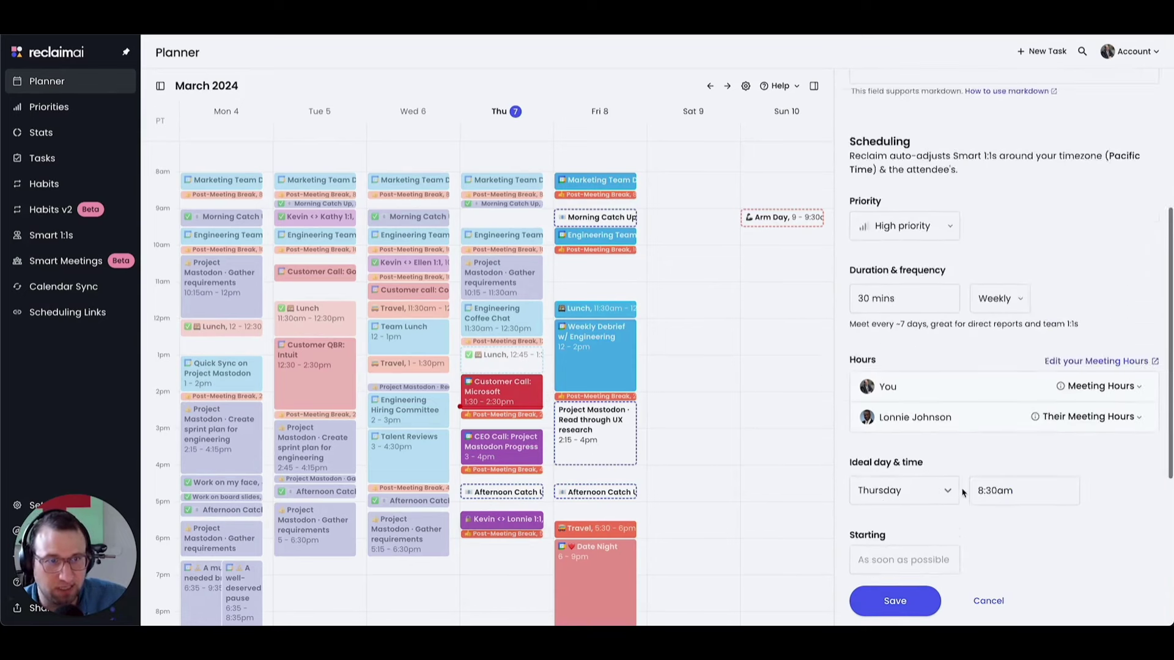
left_click(1159, 85)
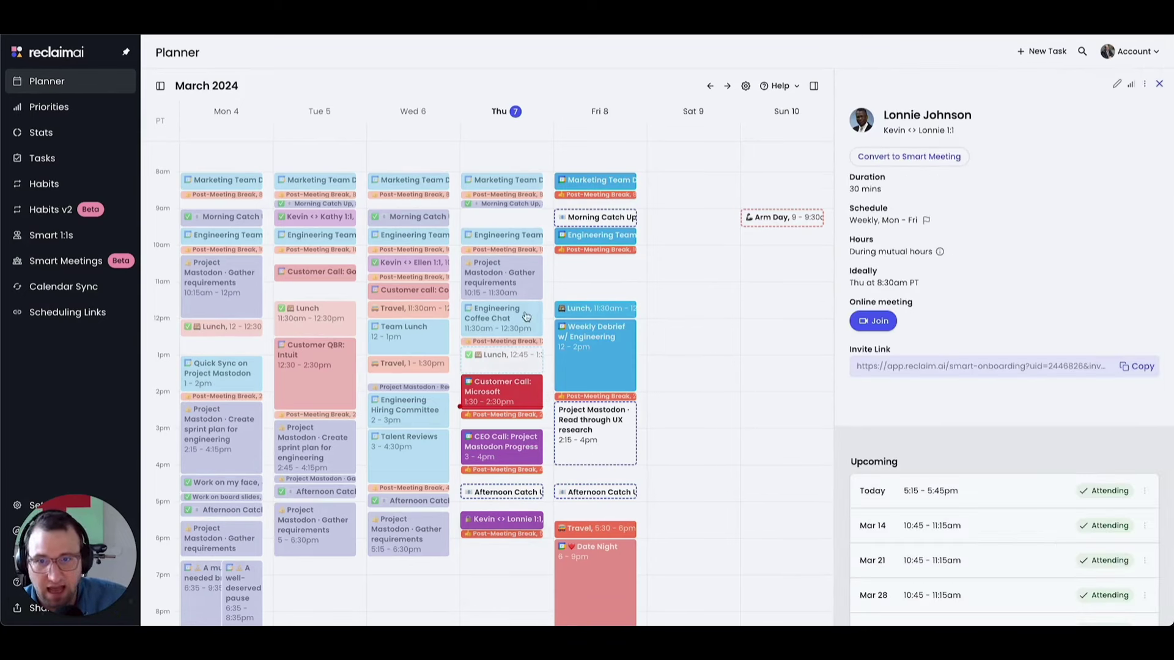
Review Thursday's Lunch habit edit form unchanged, then close its details panel
left_click(502, 359)
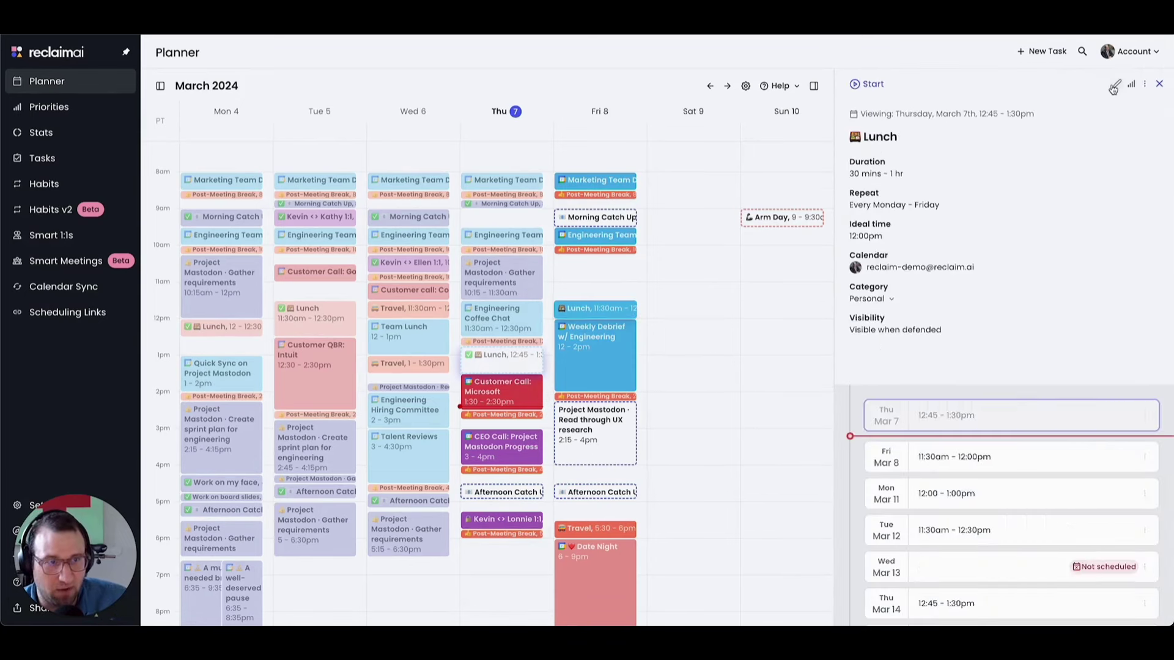
left_click(1117, 83)
scroll(1031, 195, "down", 15)
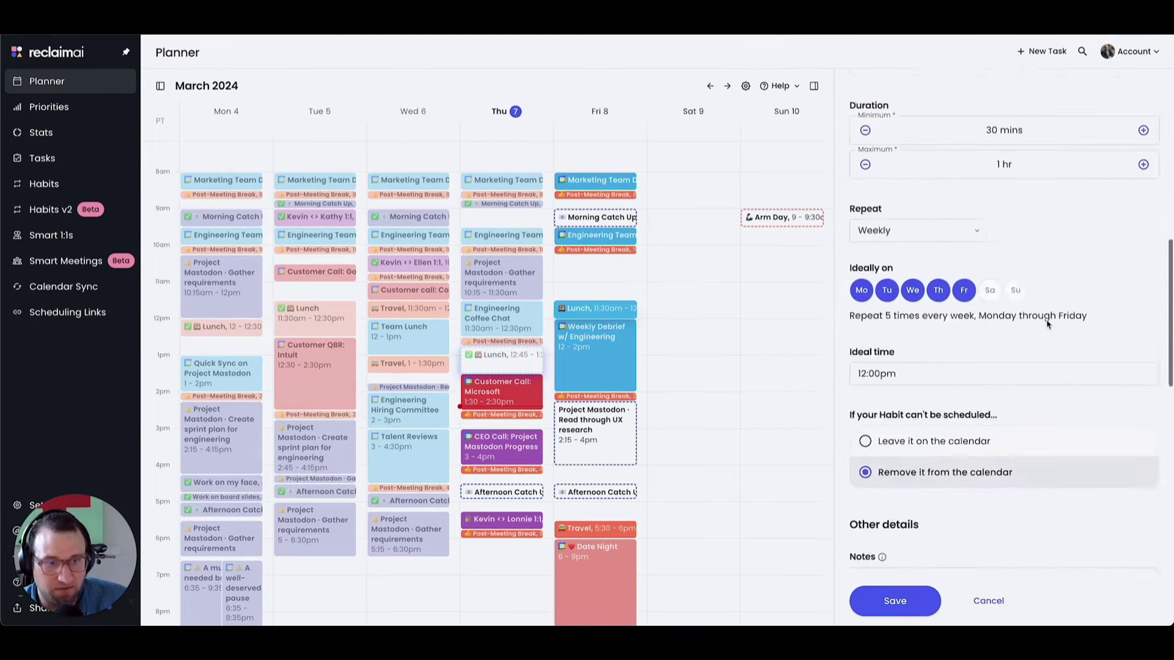
scroll(1047, 324, "up", 15)
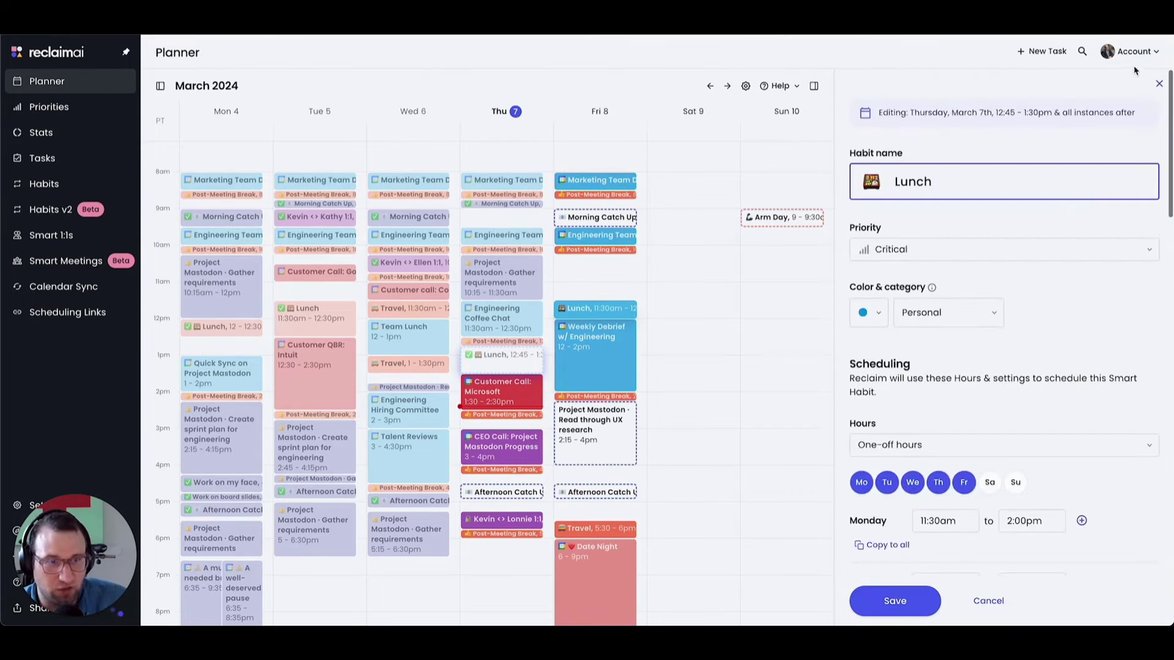
left_click(1159, 83)
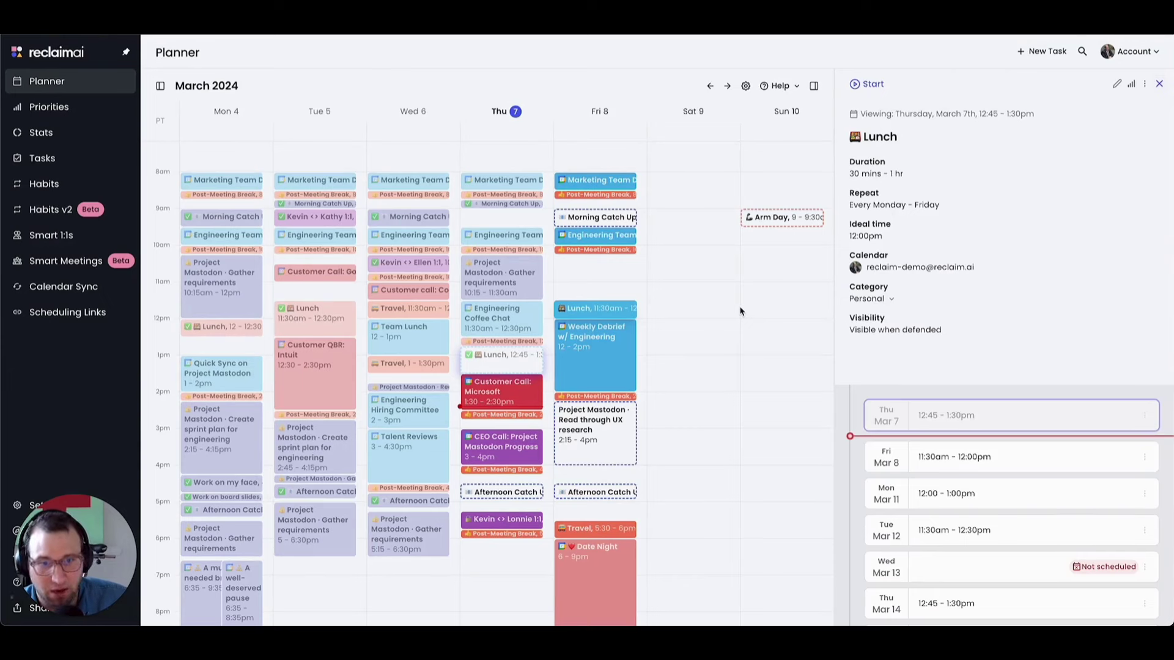
left_click(1159, 83)
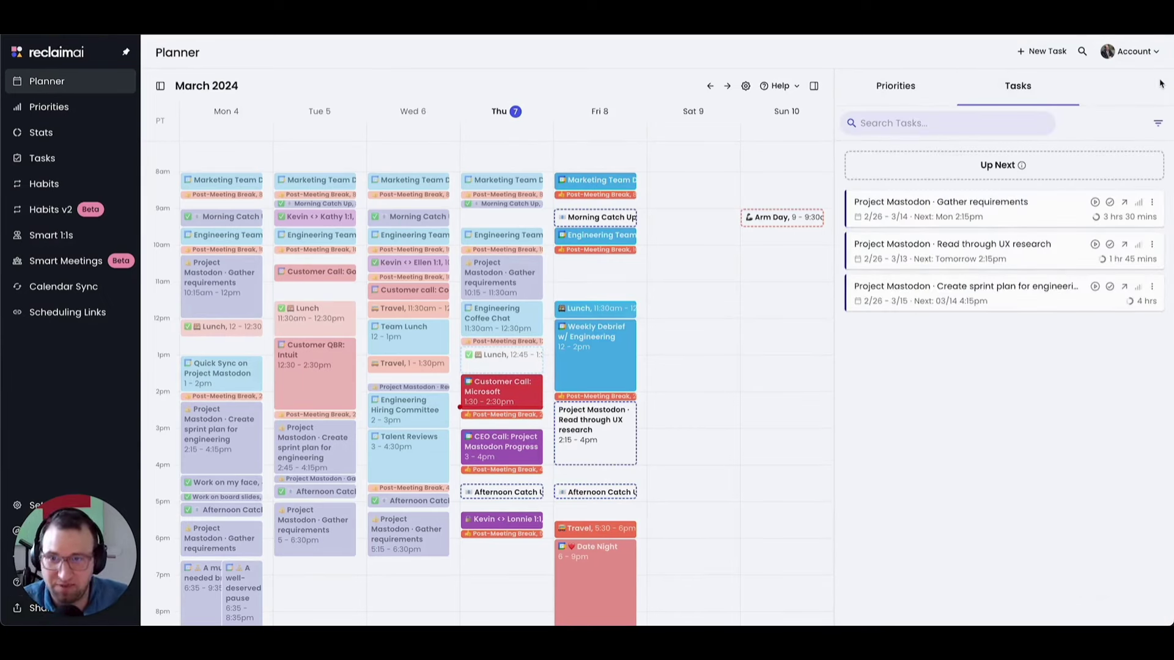